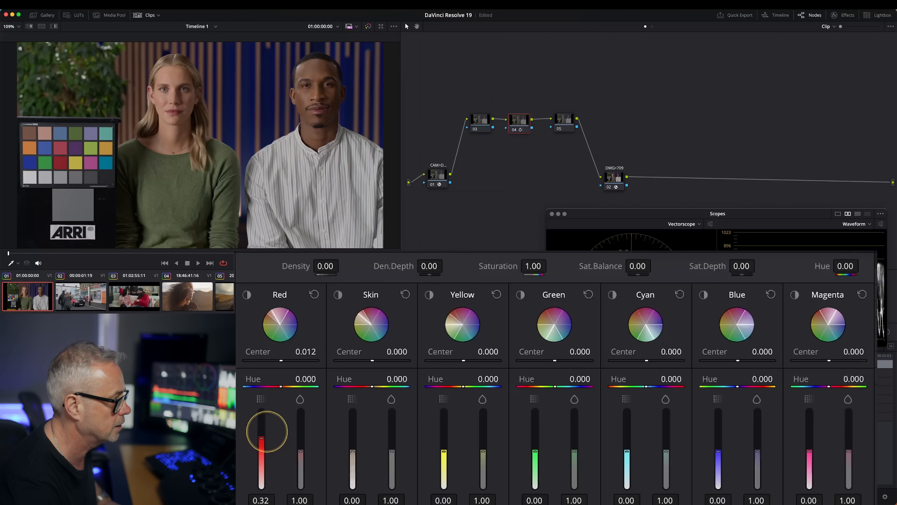
Step: Return the red slice's density to 0.00 and preview which parts of the image the red range affects
mouse_move(263, 433)
left_mouse_down()
mouse_move(260, 459)
mouse_move(259, 442)
left_mouse_up()
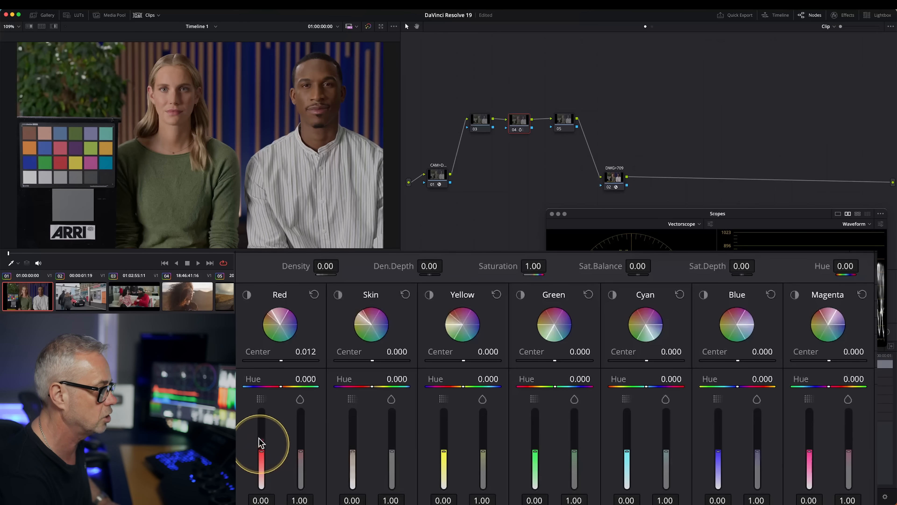
left_click(247, 295)
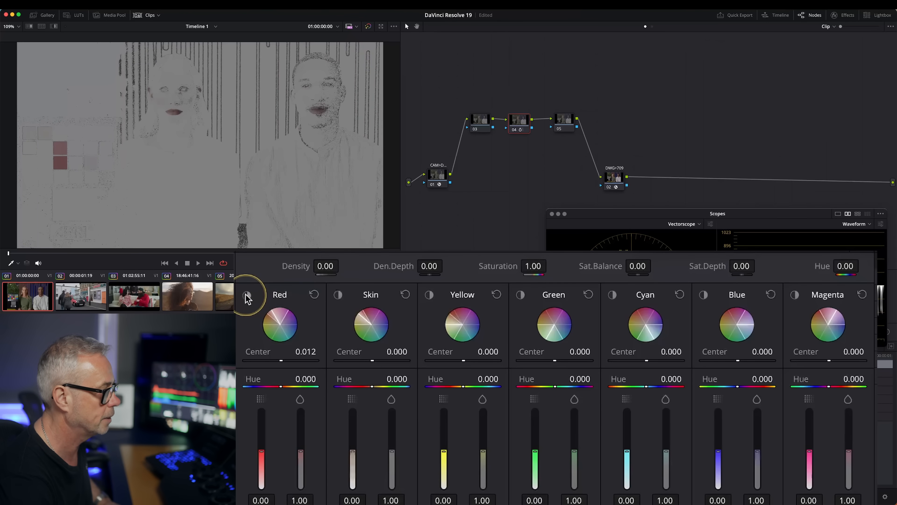
left_click(247, 296)
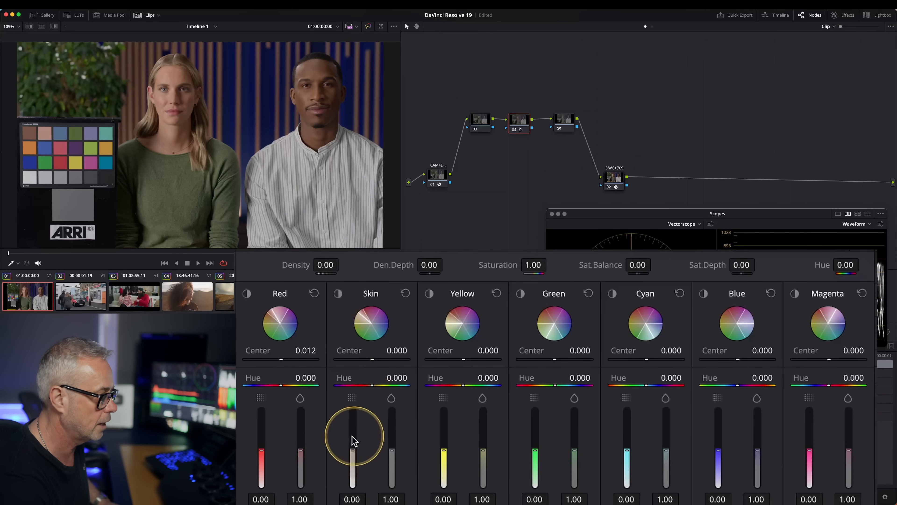
Step: Try adjusting the density and saturation of the skin slice on the two-person portrait clip
mouse_move(354, 440)
left_mouse_down()
mouse_move(354, 456)
mouse_move(354, 431)
mouse_move(353, 443)
left_mouse_up()
left_click_drag(391, 448, 415, 455)
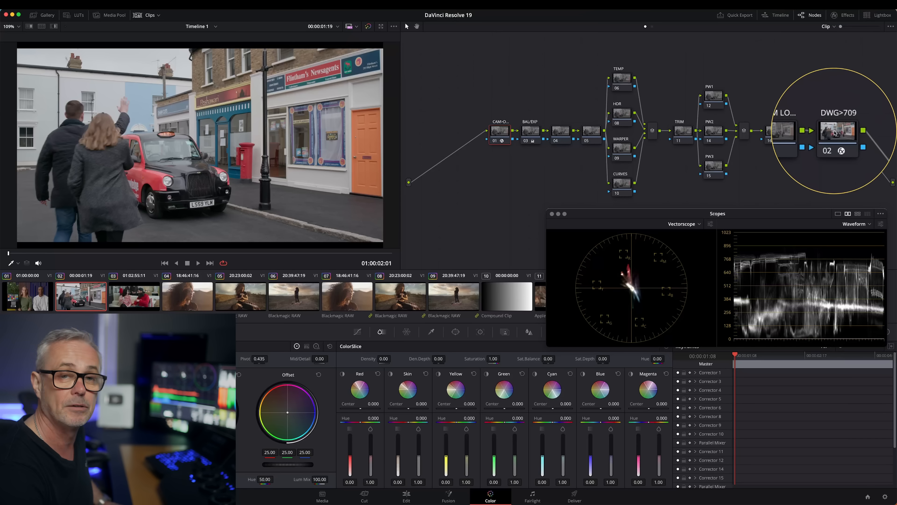
Step: On node 04 of the street clip, adjust the ColorSlice red density to 0.02
left_click(535, 134)
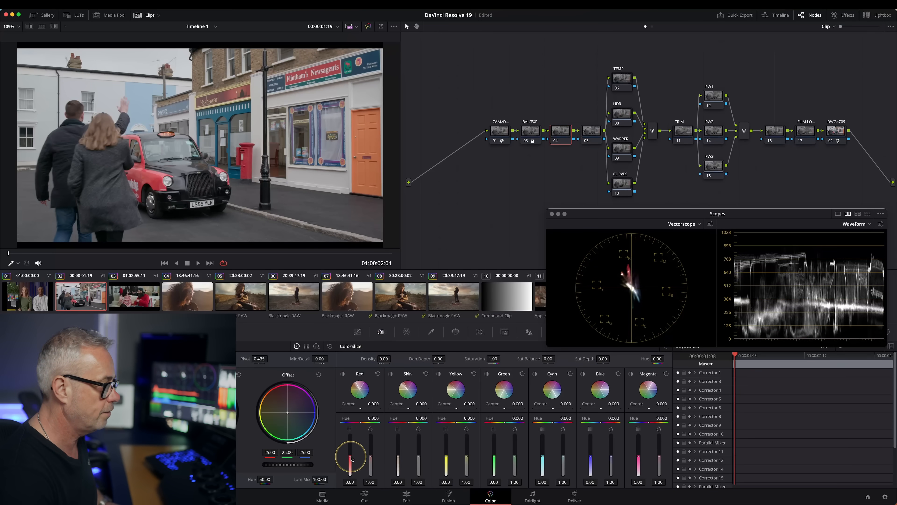
left_click_drag(352, 458, 351, 454)
left_click_drag(263, 435, 299, 447)
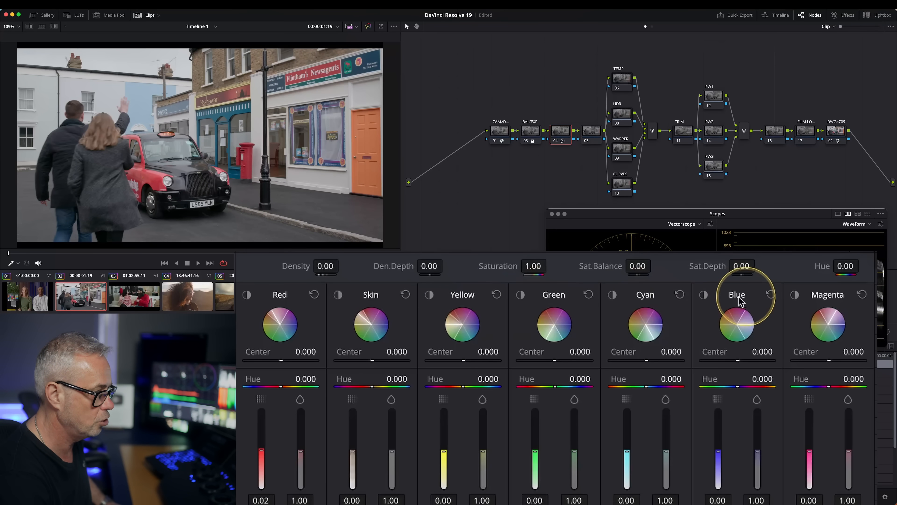
Step: Preview the blue and cyan slice ranges to check which one covers the light blue building
left_click(704, 295)
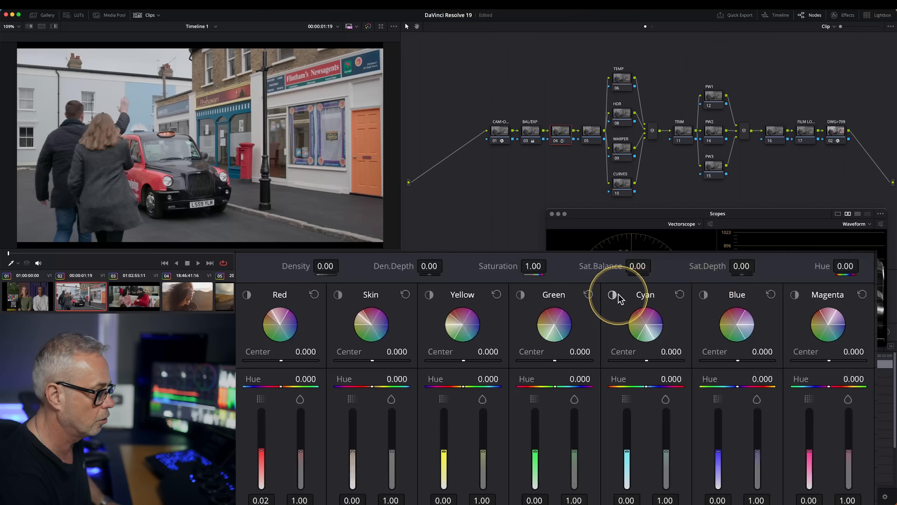
left_click(614, 297)
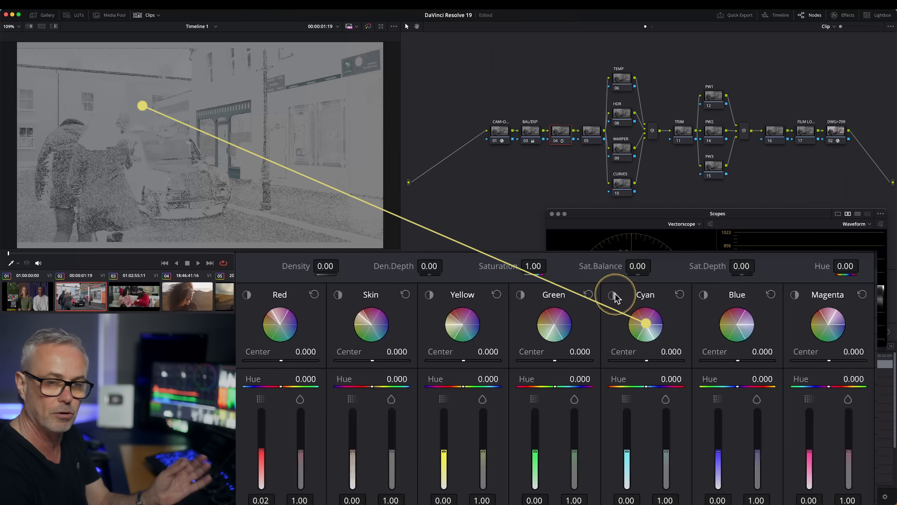
left_click(614, 297)
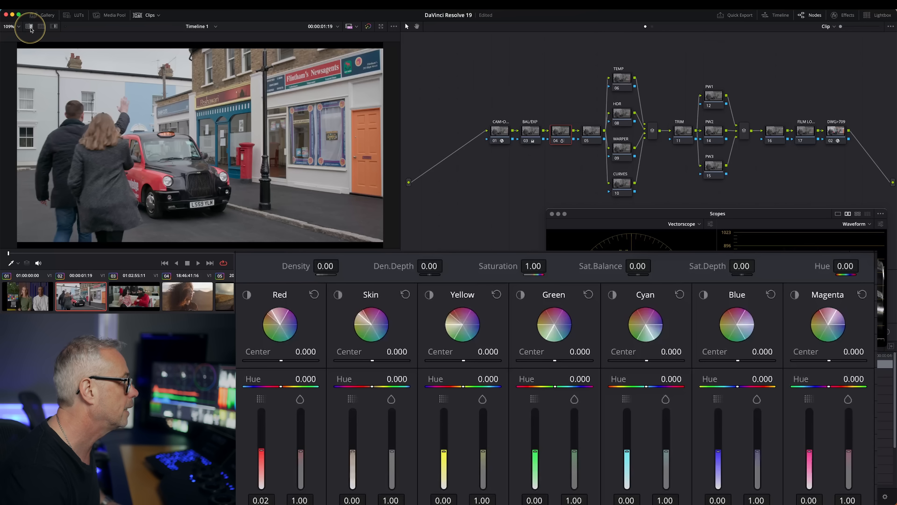
Step: With the viewer's highlight mode on, shift the cyan slice's center to 0.898, and return to the normal image
left_click(55, 26)
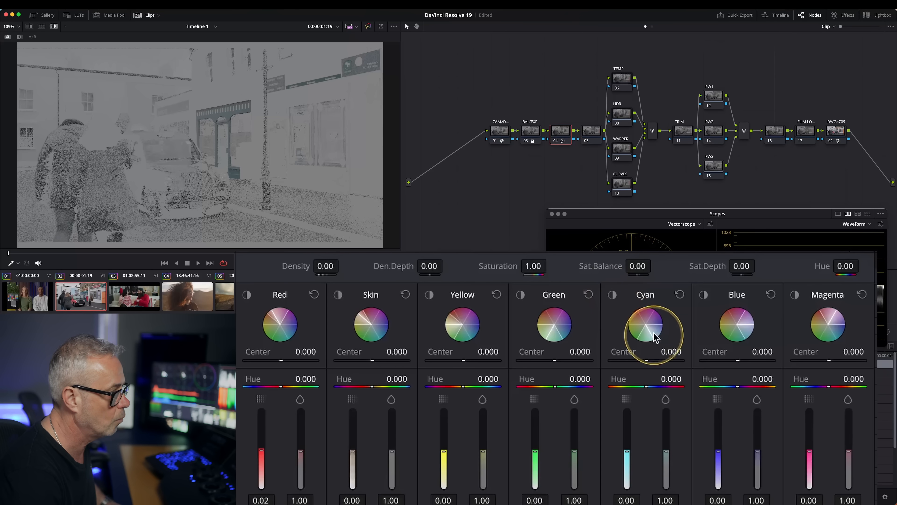
mouse_move(667, 351)
left_mouse_down()
mouse_move(691, 356)
mouse_move(563, 355)
mouse_move(838, 341)
left_mouse_up()
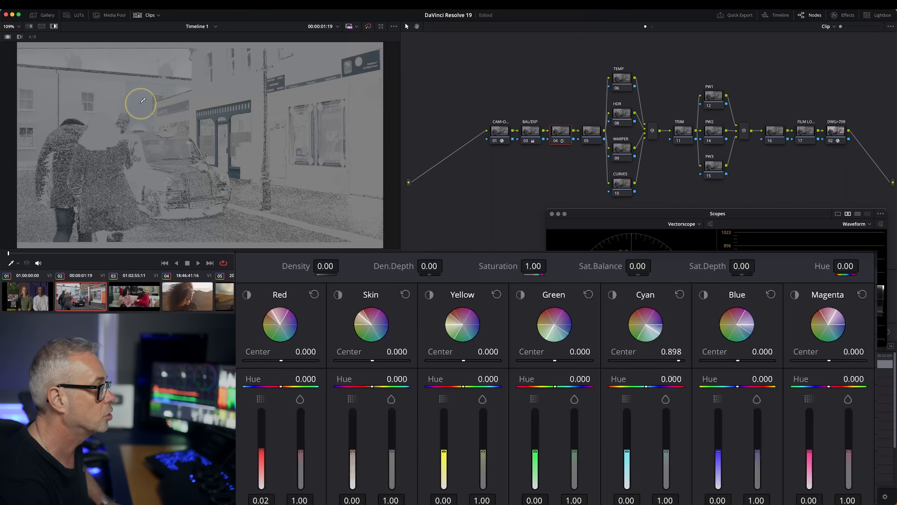
left_click(54, 27)
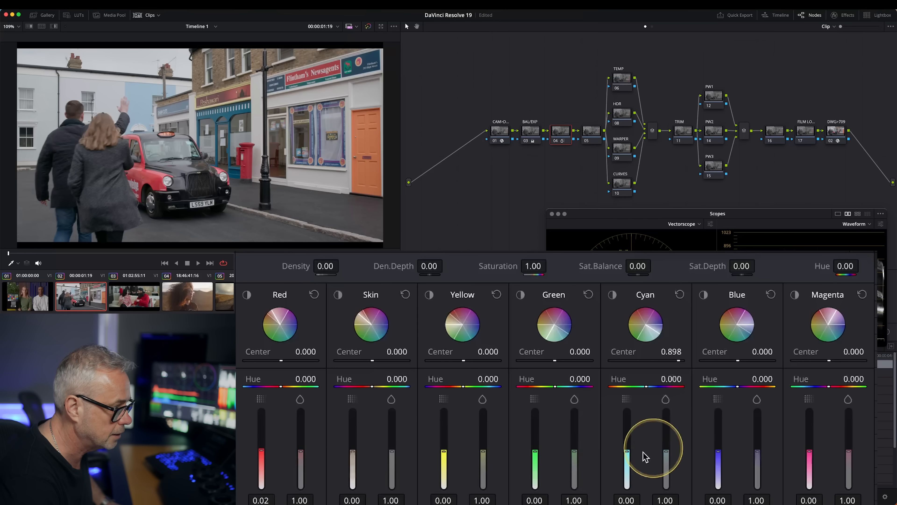
Step: Raise the cyan slice's density to 0.34 and its saturation to 1.41 to strengthen the blue building
left_click_drag(626, 452, 624, 417)
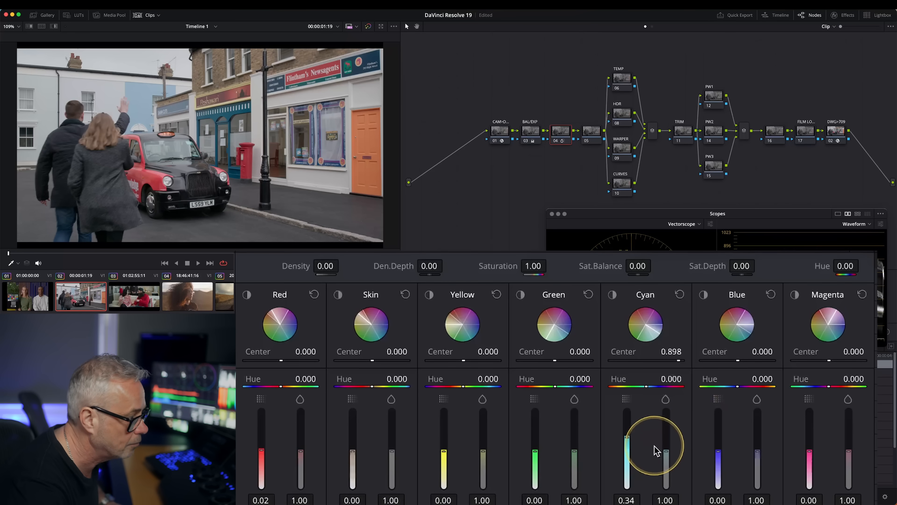
left_click_drag(670, 455, 665, 427)
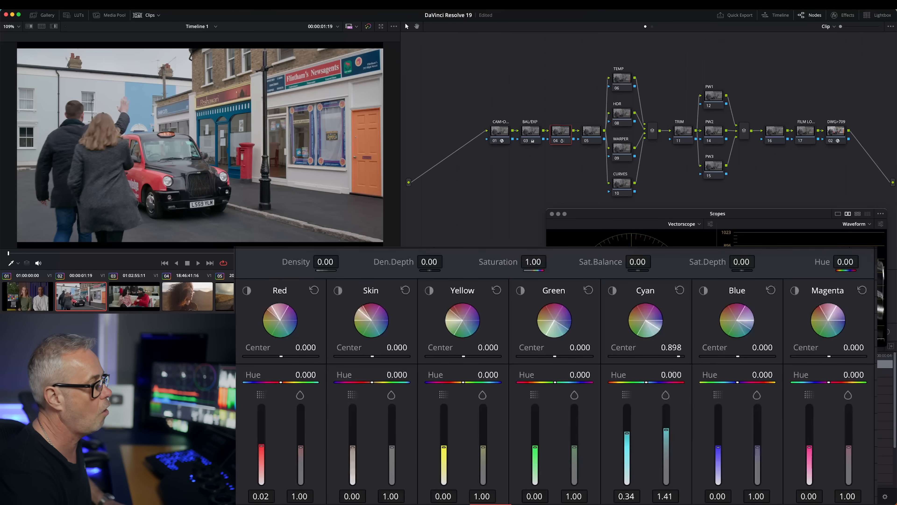
left_click(140, 96)
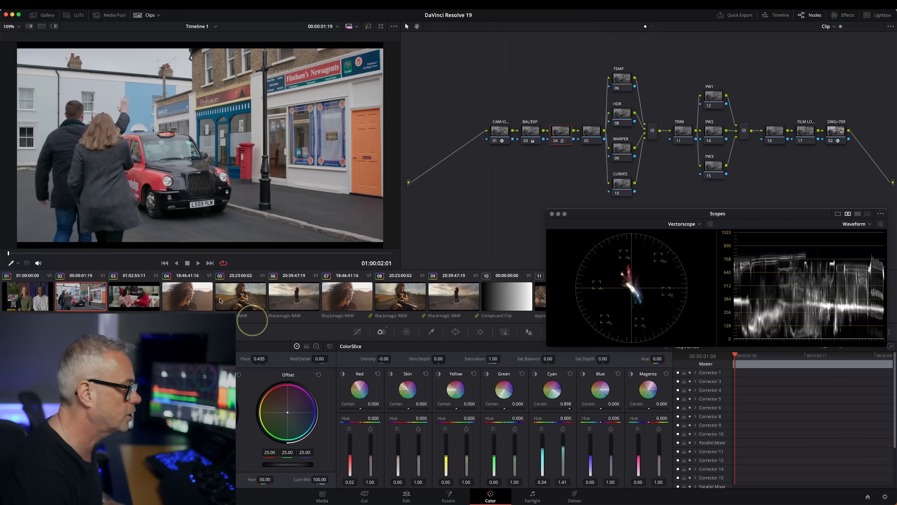
Step: On clip 03 with the red sweaters, preview the red range and raise the red density to 0.29
left_click(133, 302)
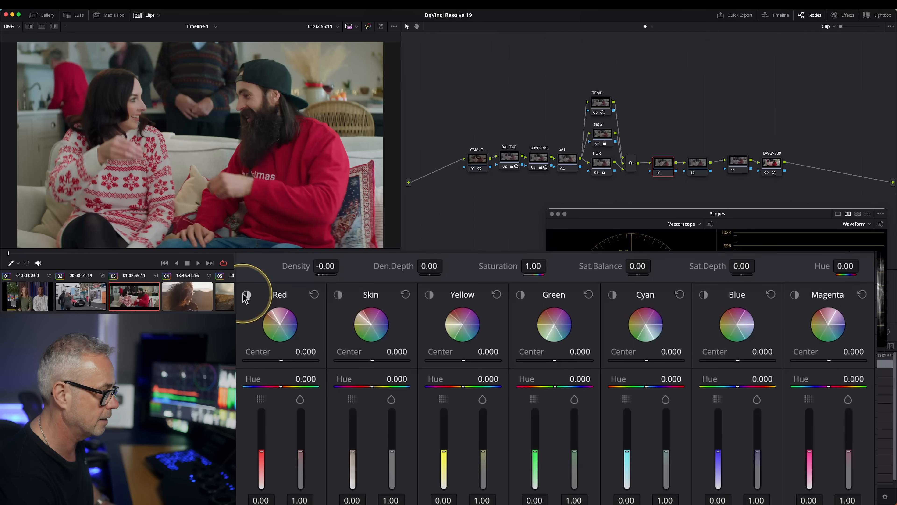
left_click(245, 296)
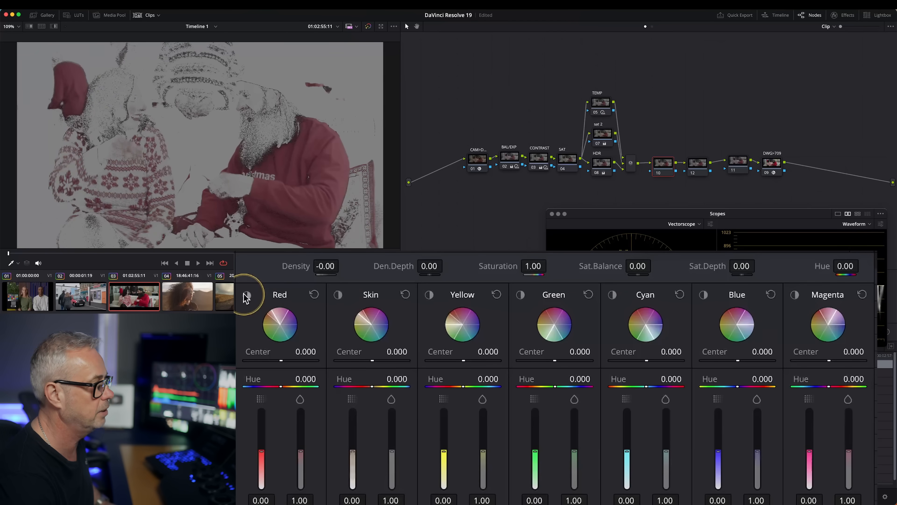
left_click(246, 296)
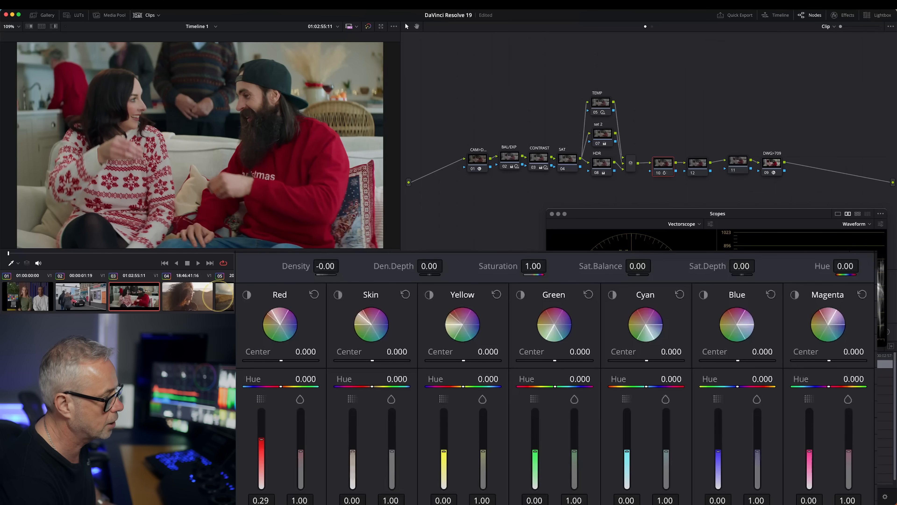
left_click(247, 295)
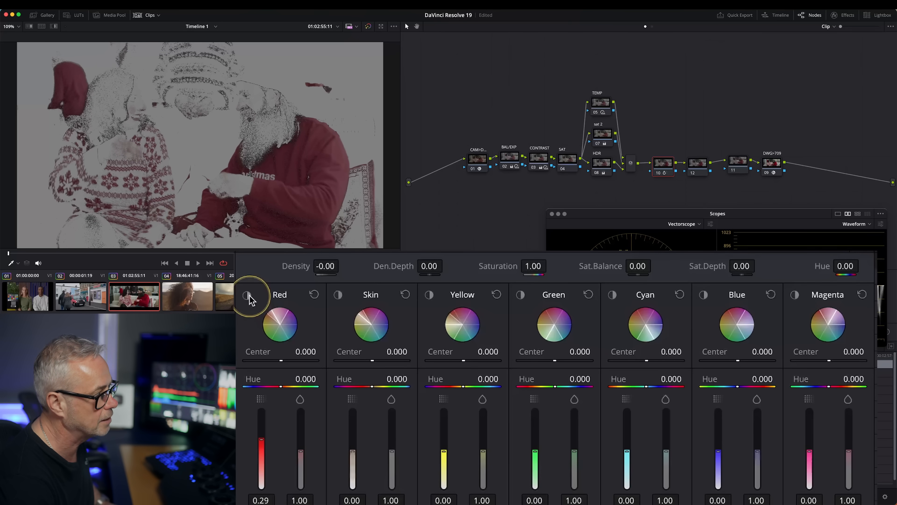
left_click(247, 295)
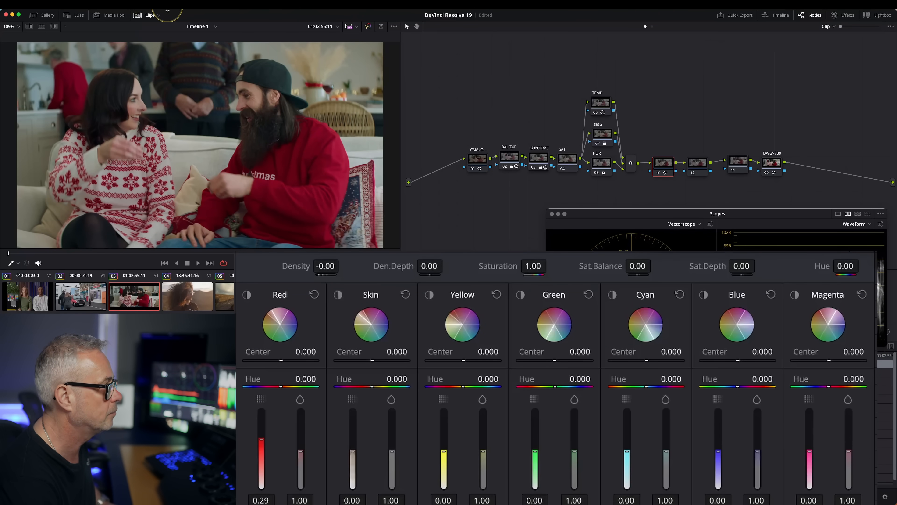
Step: Shift the red slice's center to -0.238 with the highlight preview on, and adjust the skin slice's saturation
left_click(53, 27)
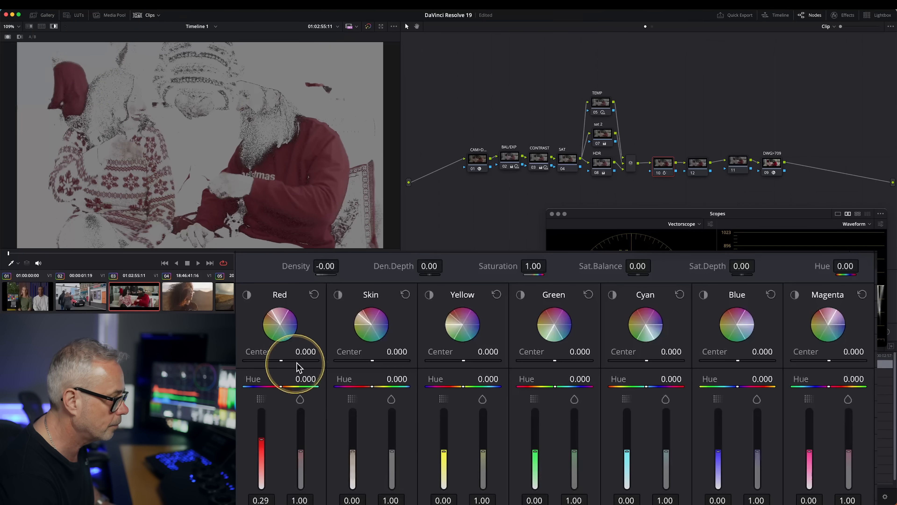
left_click_drag(299, 353, 222, 366)
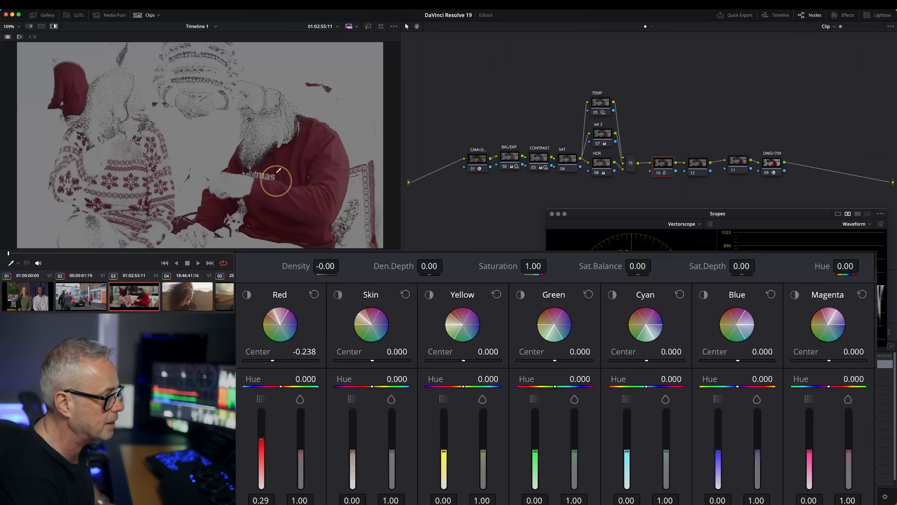
left_click(55, 26)
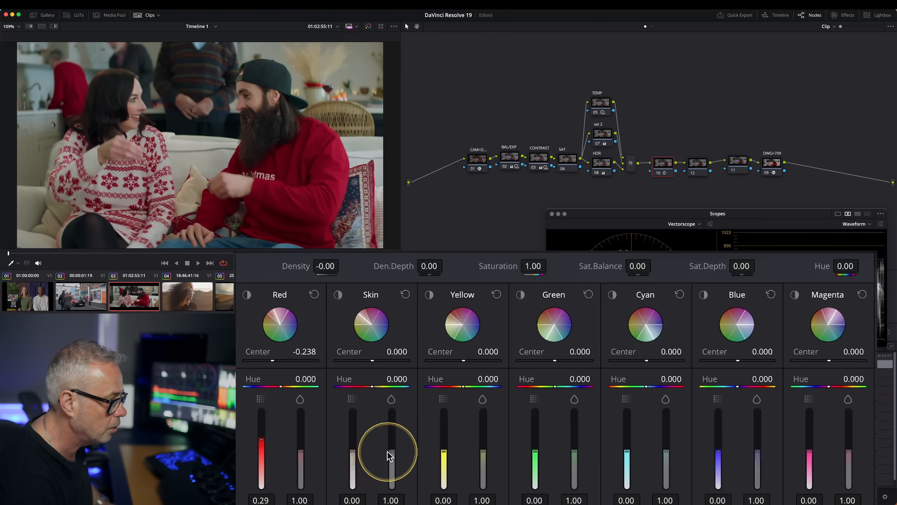
left_click_drag(393, 453, 394, 455)
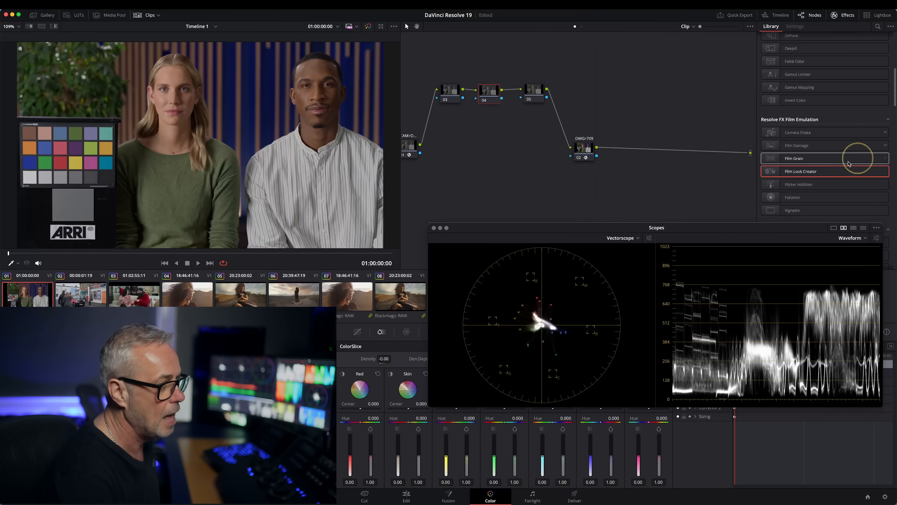
Step: Apply the Film Look Creator effect to node 05 of the portrait clip and select that node
left_click(801, 173)
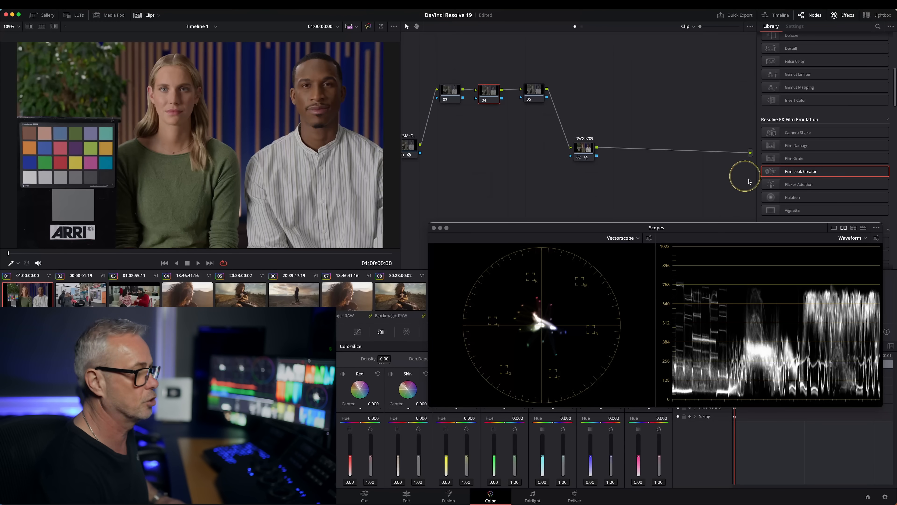
left_click_drag(733, 198, 534, 92)
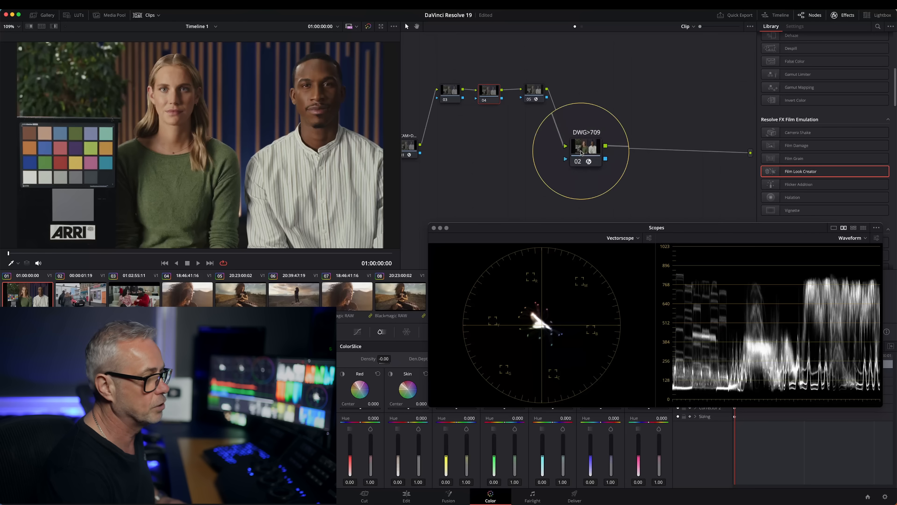
left_click(535, 95)
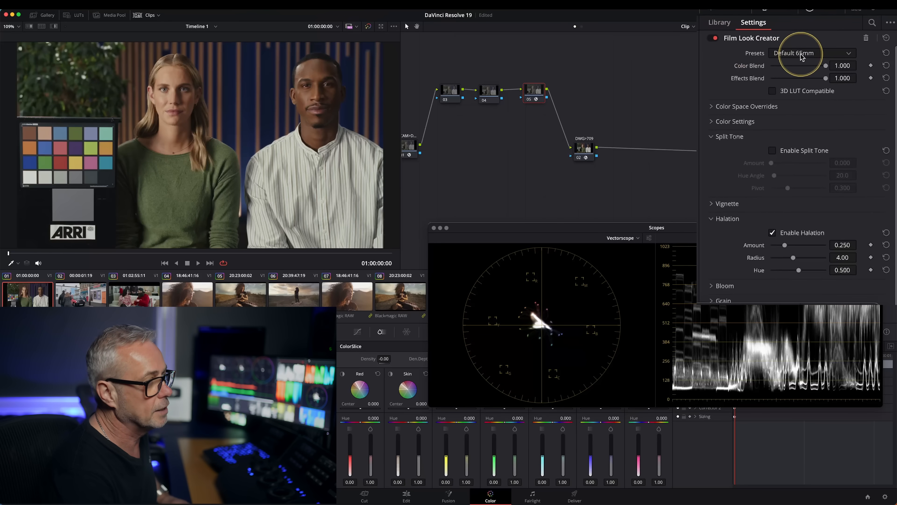
Step: Compare the Default 35mm, Cinematic and Bleach Bypass presets in Film Look Creator, and return to Default 65mm
left_click(809, 50)
left_click(812, 71)
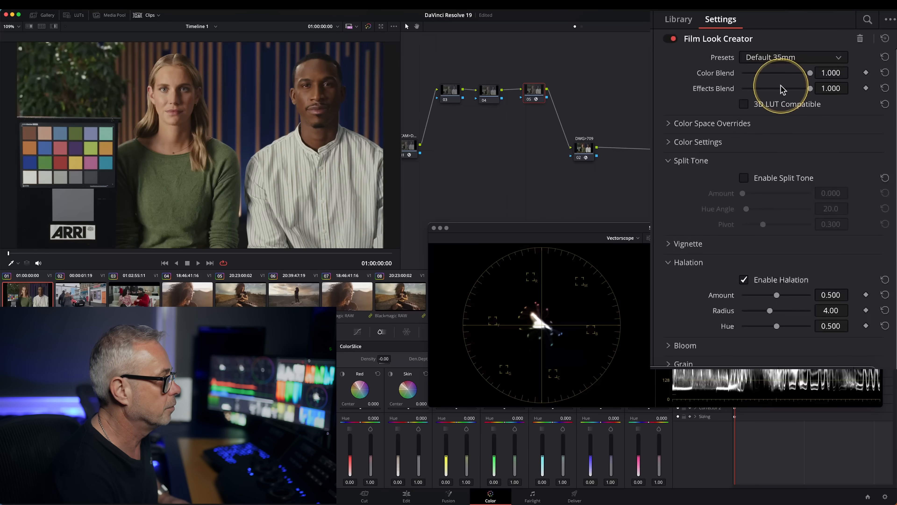
left_click(776, 58)
left_click(767, 100)
left_click(772, 58)
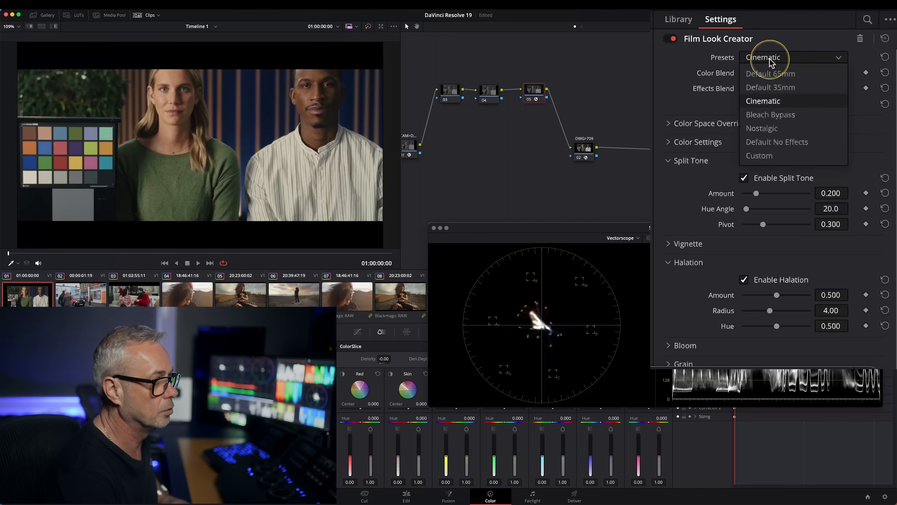
left_click(770, 115)
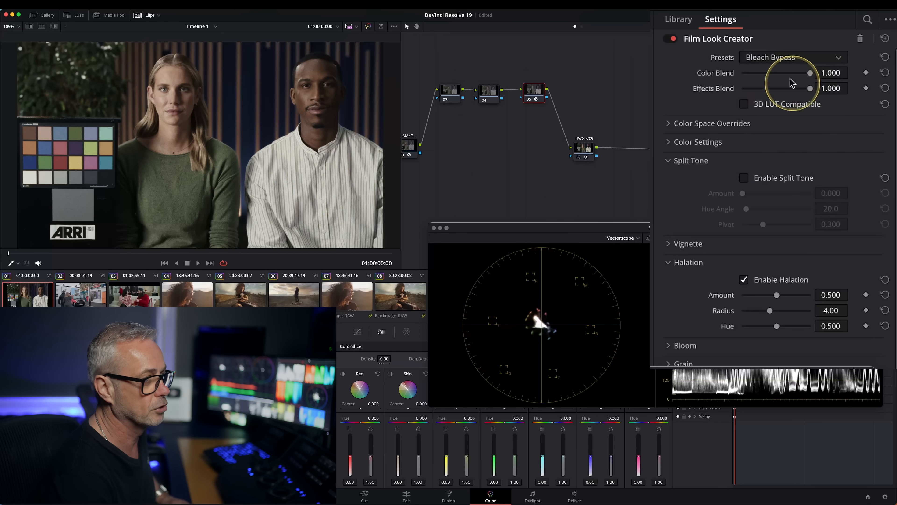
left_click(786, 58)
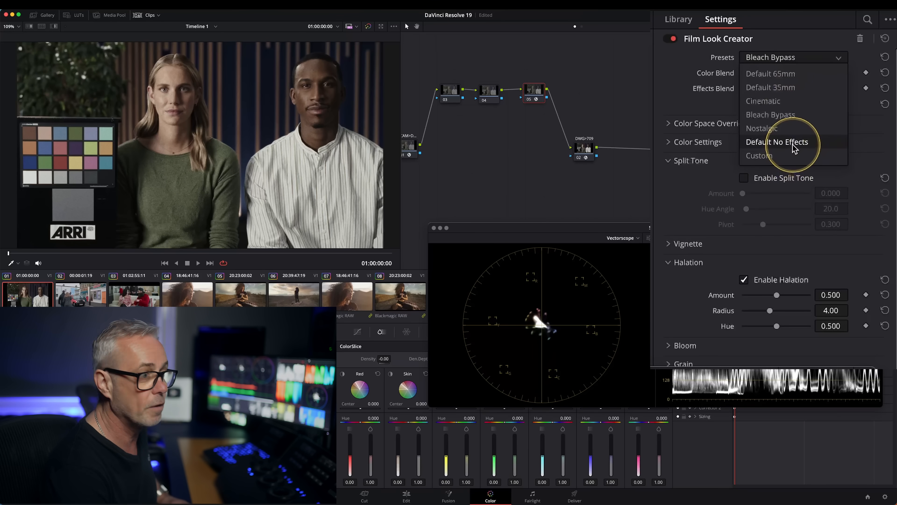
left_click(783, 79)
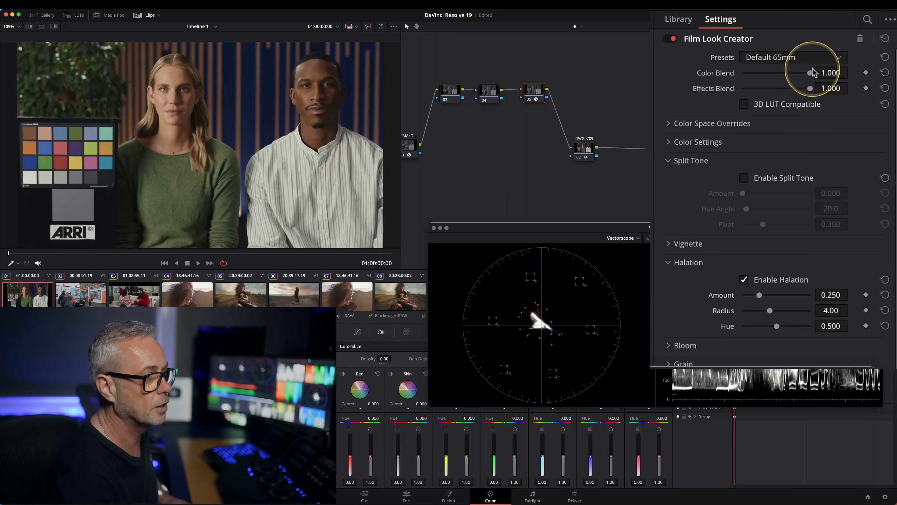
Step: Expand the Color Settings, set Color Blend to 0.000, and reduce Effects Blend before restoring it to 1.000
left_click(672, 143)
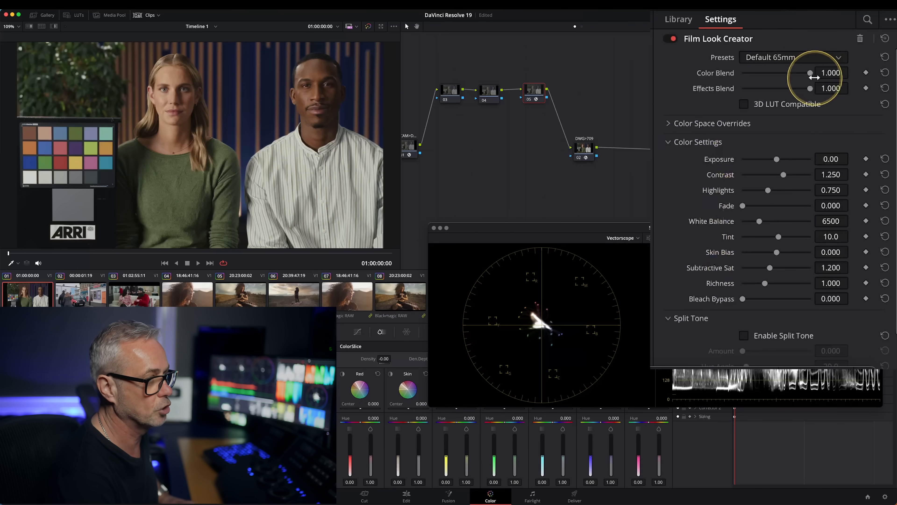
left_click_drag(801, 76, 725, 79)
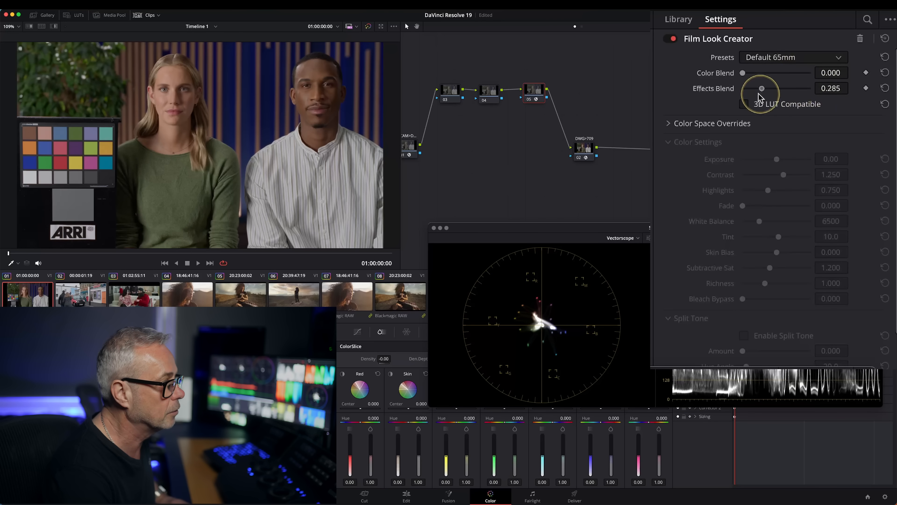
left_click_drag(709, 94, 831, 80)
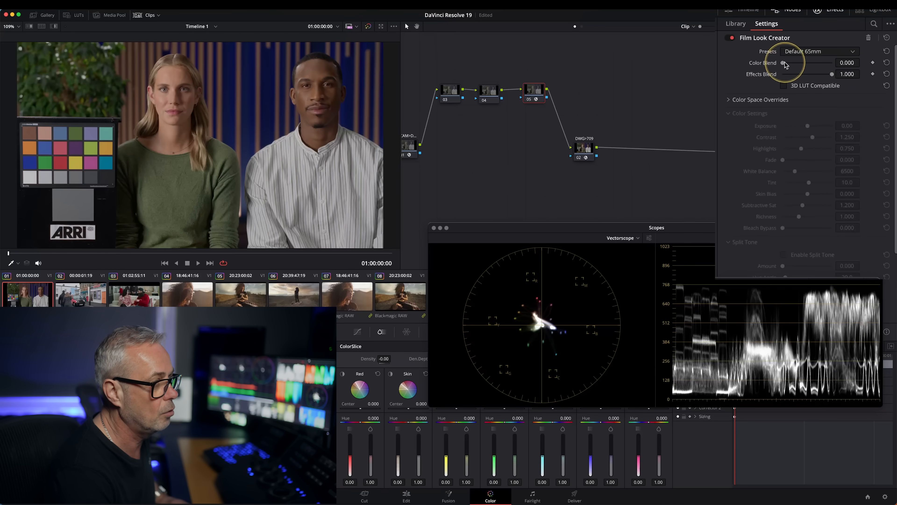
Step: Restore Color Blend to 1.000, and check the Color Space Overrides against the project's Color Management settings without changing them
left_click_drag(743, 74, 838, 69)
left_click(837, 49)
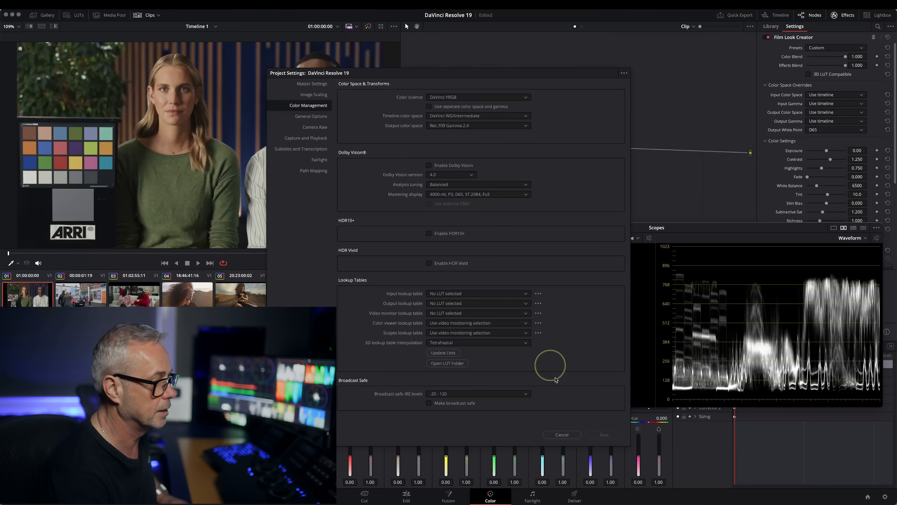
left_click(564, 435)
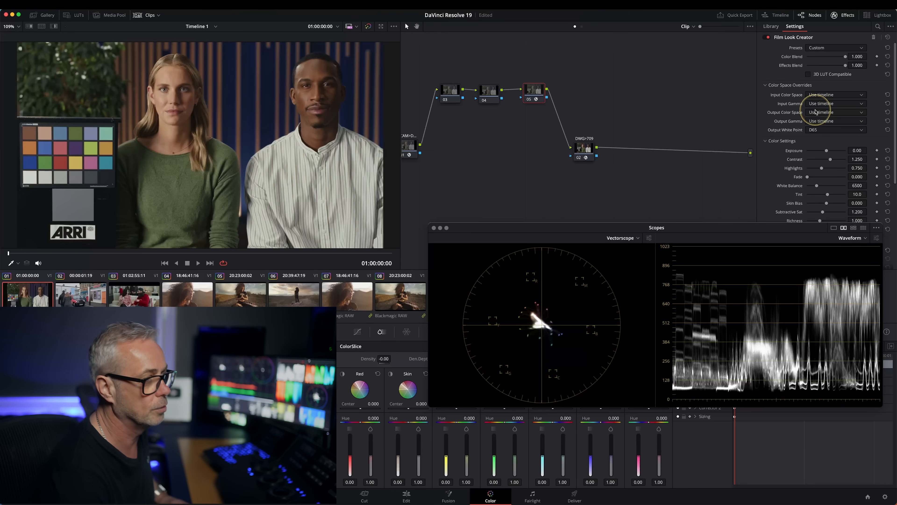
left_click(812, 85)
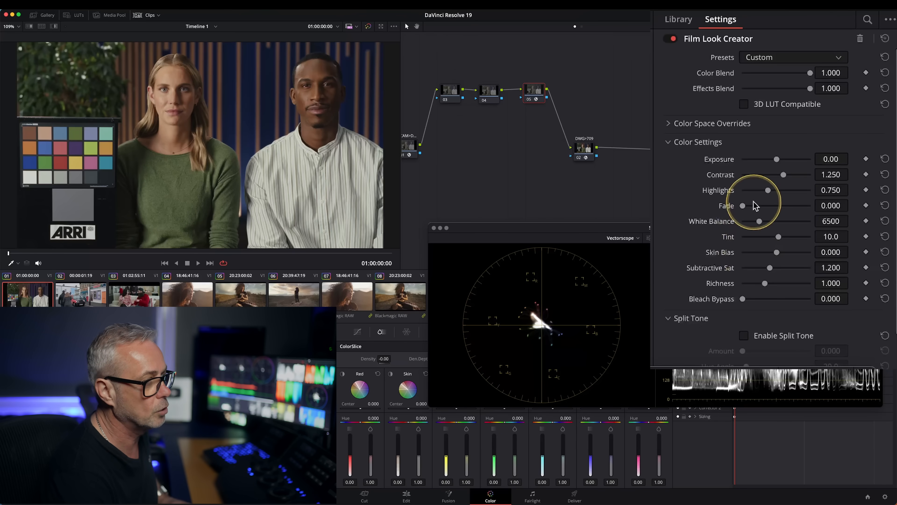
Step: In Color Settings, set Exposure to 0.23, Highlights to 0.747, Fade to 0.055, White Balance to 6788, Subtractive Sat to 1.679 and Richness to 1.018
left_click_drag(777, 161, 779, 159)
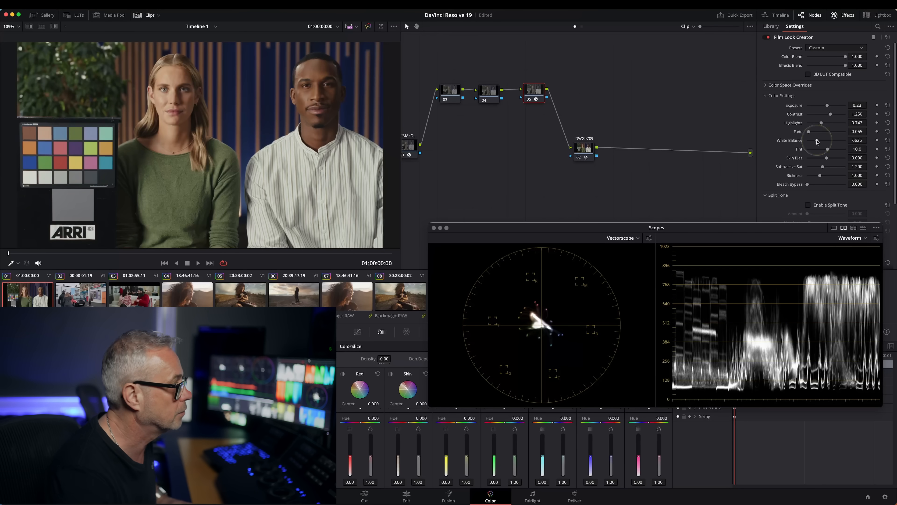
left_click_drag(820, 140, 818, 141)
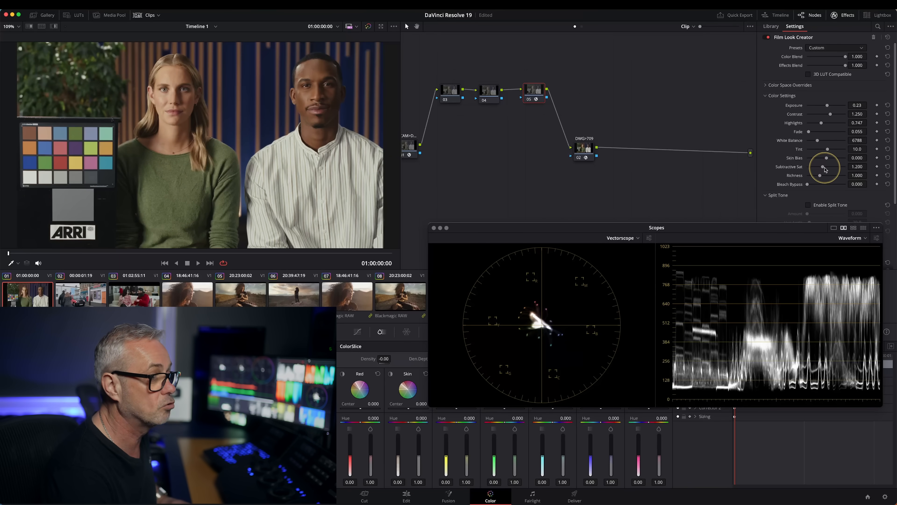
left_click_drag(825, 169, 824, 168)
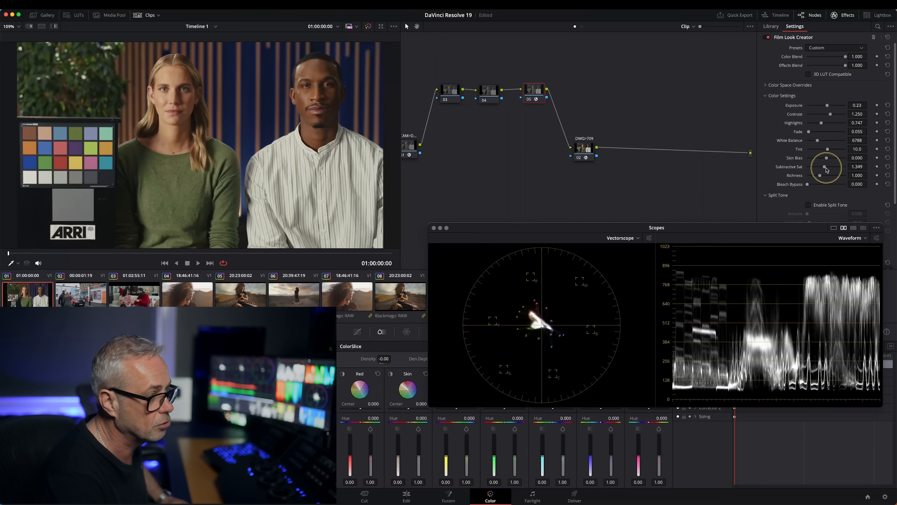
left_click_drag(826, 169, 830, 168)
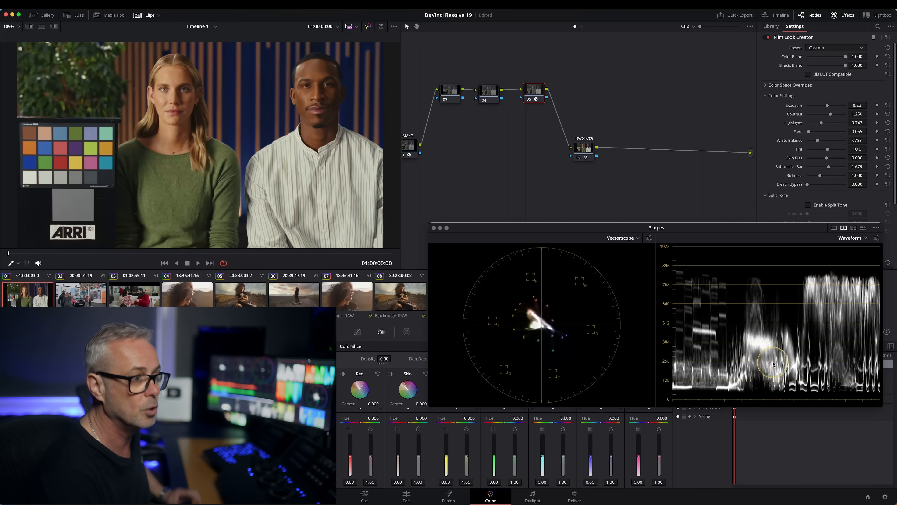
left_click_drag(819, 177, 820, 178)
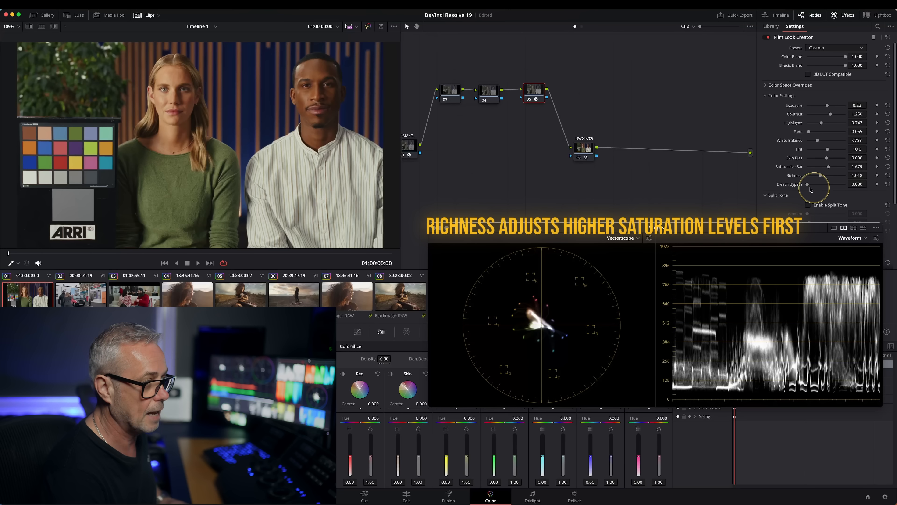
mouse_move(808, 186)
left_mouse_down()
mouse_move(832, 186)
mouse_move(808, 186)
left_mouse_up()
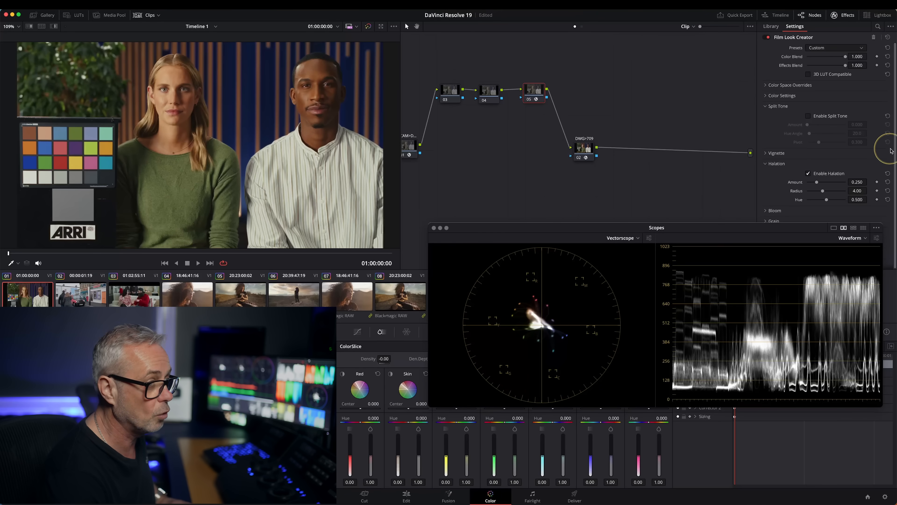
Step: Move the Scopes window clear of the effect settings, and look through the Bloom and Grain sections
left_click_drag(895, 153, 896, 156)
left_click_drag(809, 225, 823, 306)
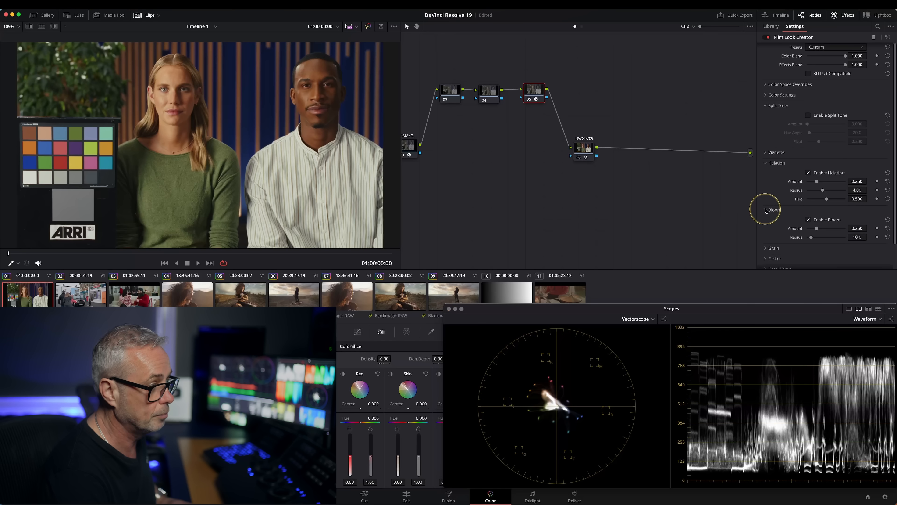
left_click(767, 223)
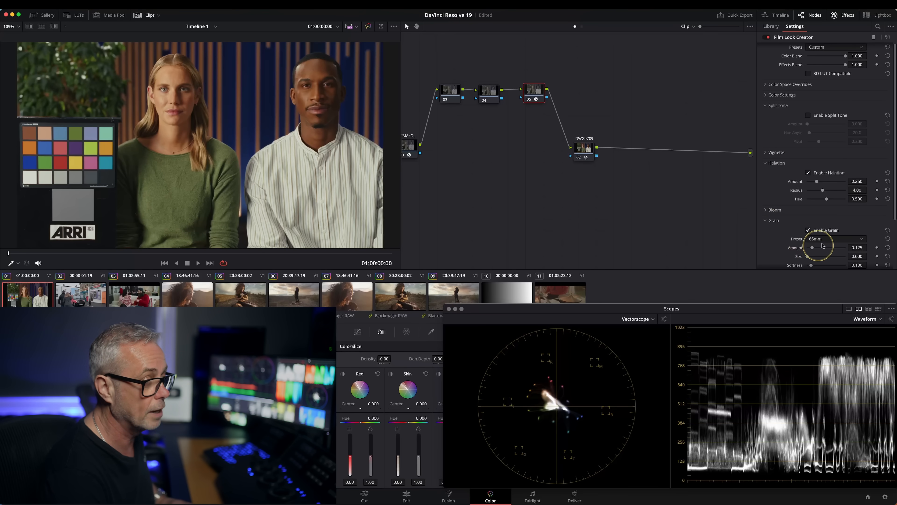
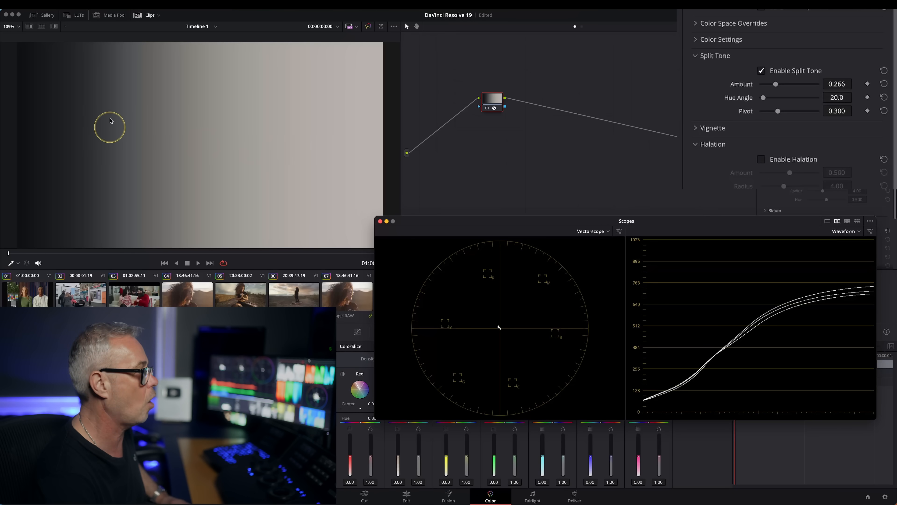
Step: On the gray ramp, raise the Split Tone Amount to 0.734, set Hue Angle to 0.0 and Pivot to 0.403, and lower the Amount
left_click_drag(780, 87, 804, 87)
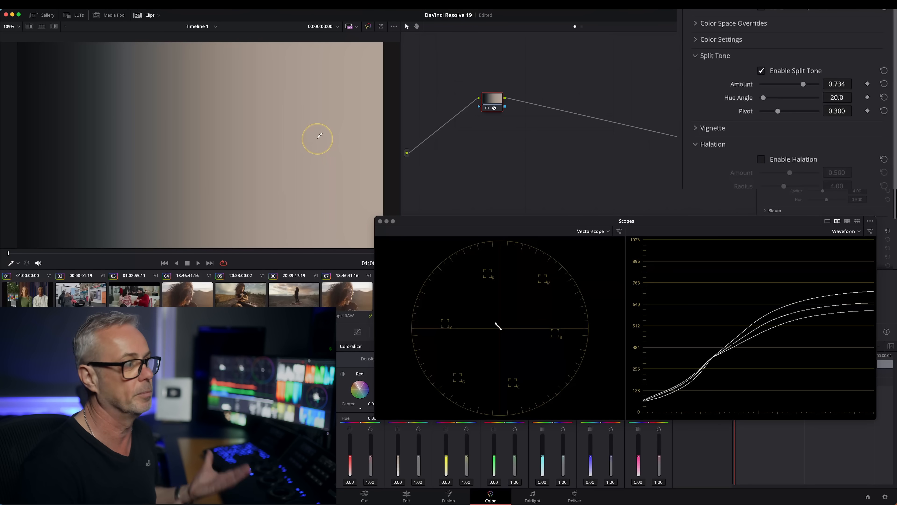
left_click_drag(764, 98, 785, 113)
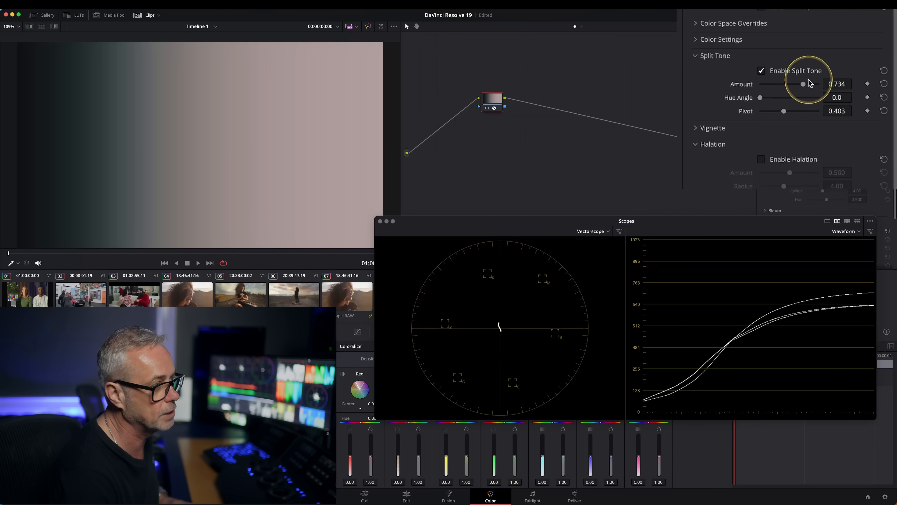
left_click_drag(805, 86, 770, 91)
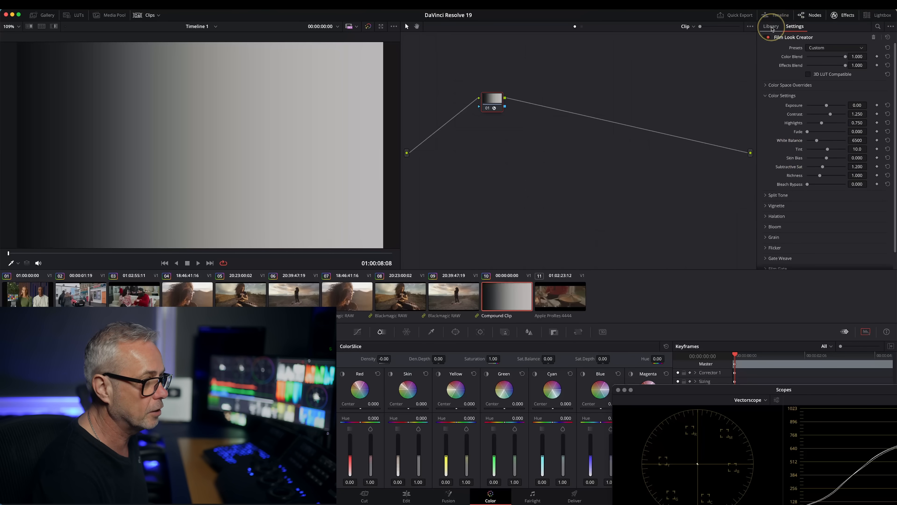
Step: Apply the Defocus Background effect to node 12 of clip 03, the couple in red sweaters
left_click(771, 28)
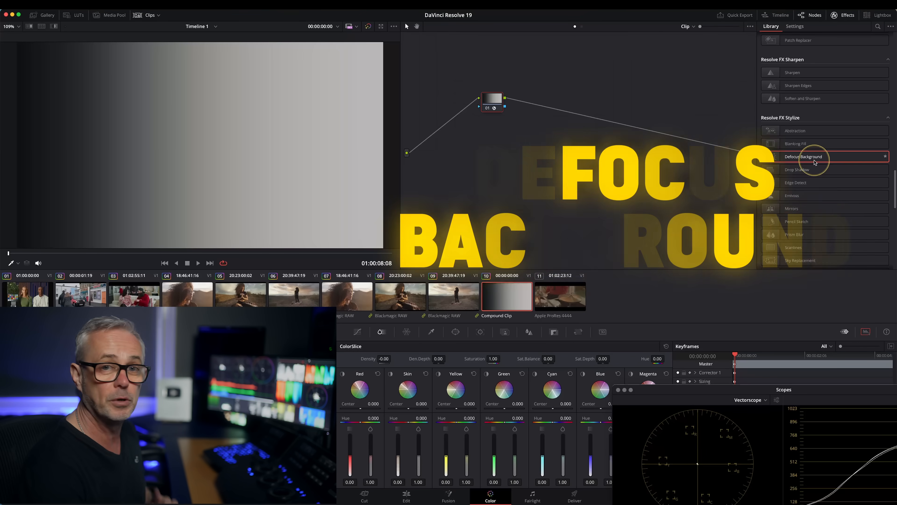
left_click(134, 294)
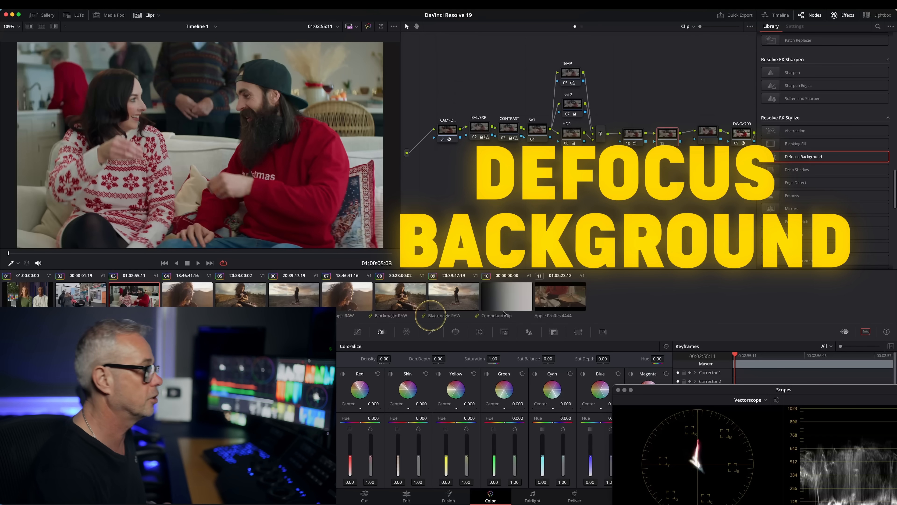
left_click_drag(775, 160, 669, 142)
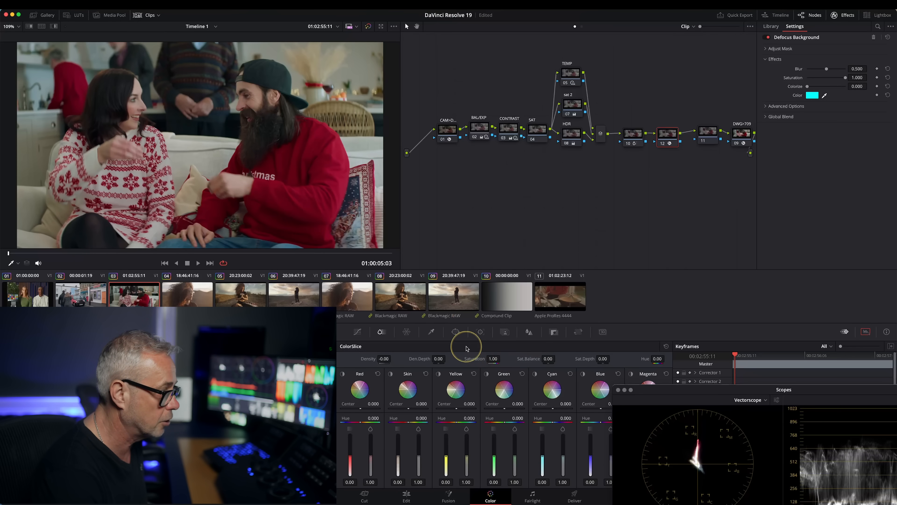
Step: Draw Magic Mask person strokes over the woman and the man, track them through the clip, and scrub to check
left_click(506, 332)
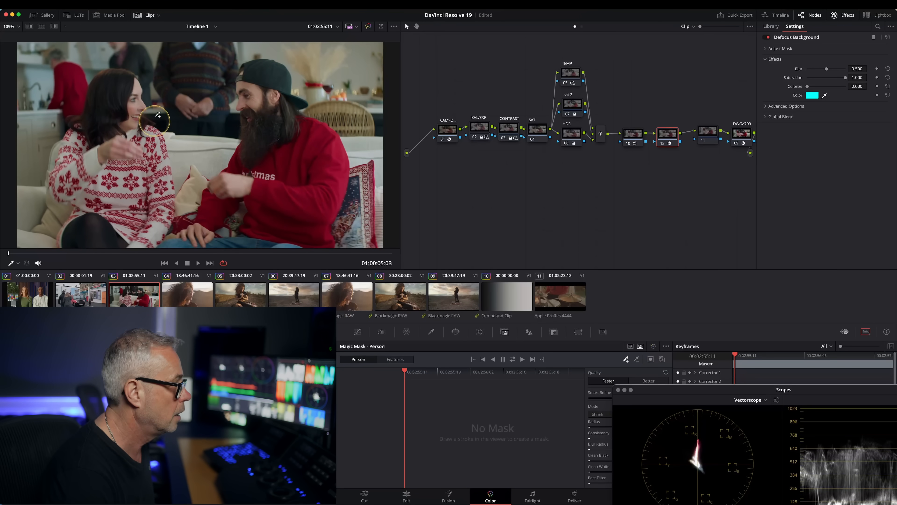
left_click_drag(125, 170, 122, 222)
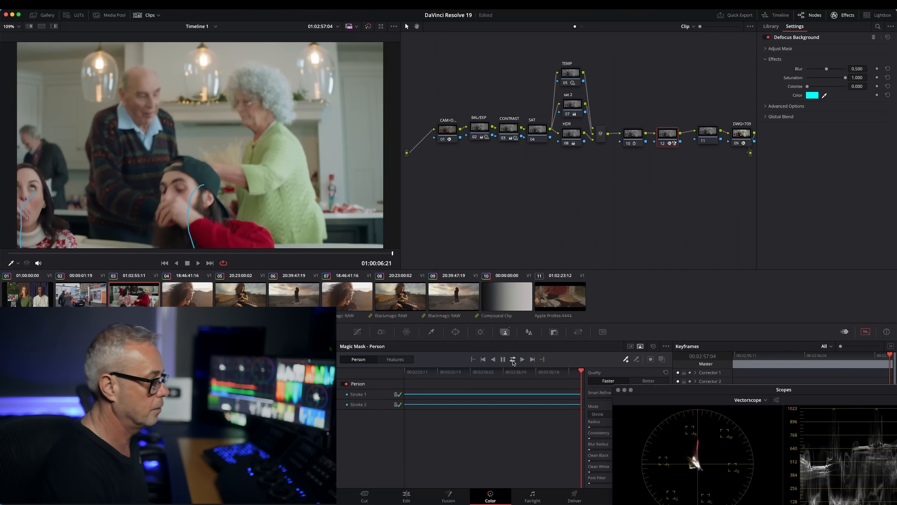
left_click_drag(243, 259, 161, 264)
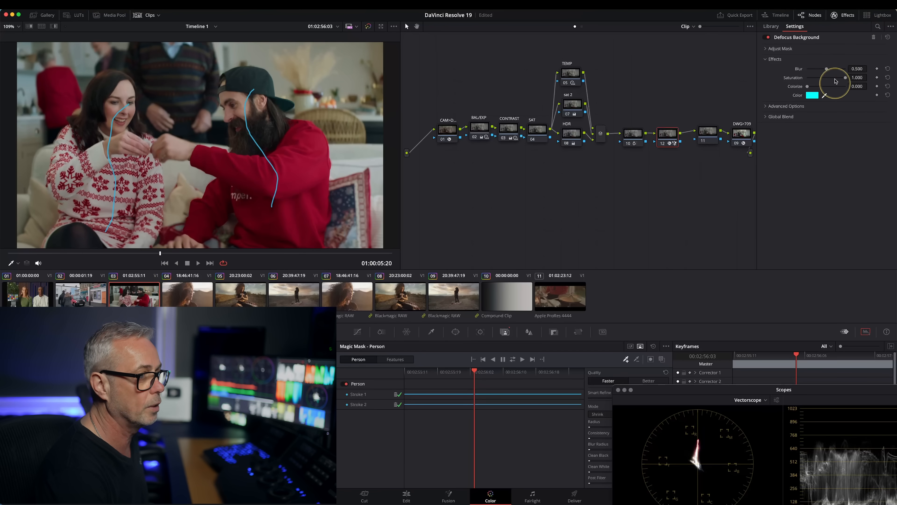
Step: Set the Defocus Background Blur to 0.844, try Colorize and return it to 0.000, and change the Blur Type to Gaussian
left_click_drag(825, 71, 856, 72)
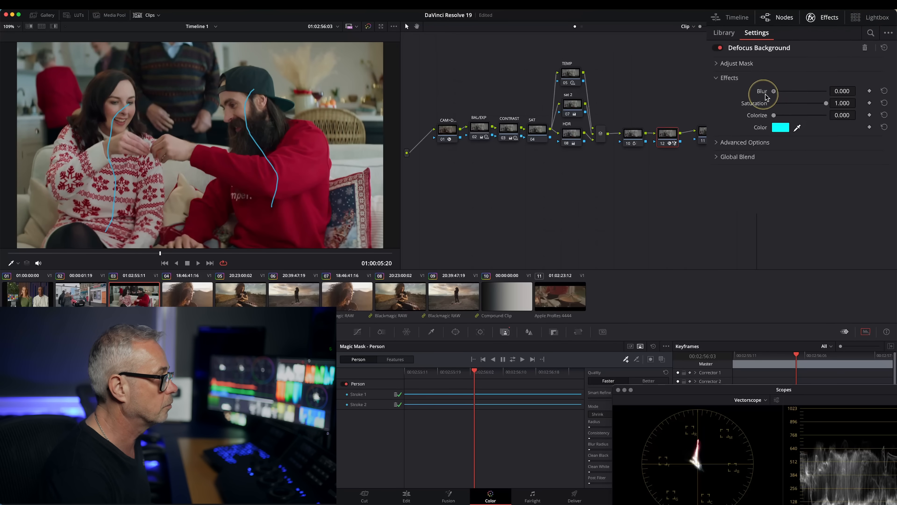
left_click_drag(834, 106, 802, 111)
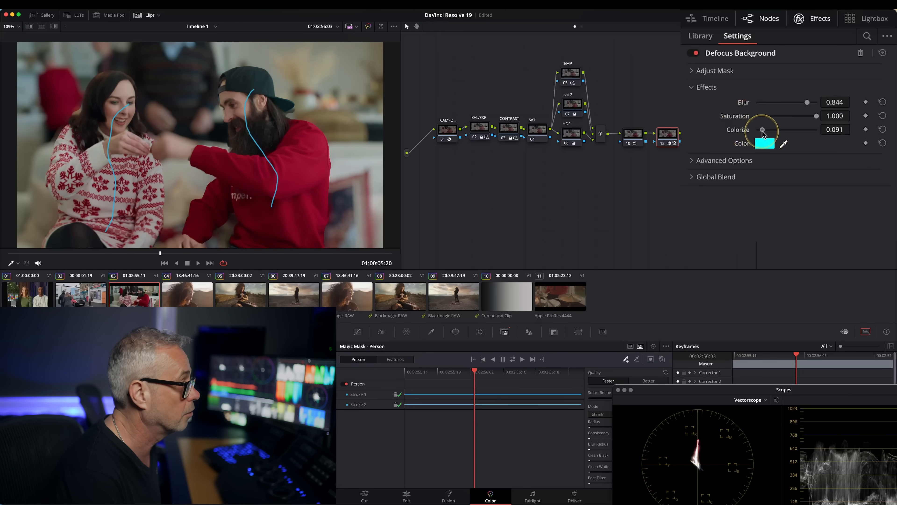
left_click(691, 162)
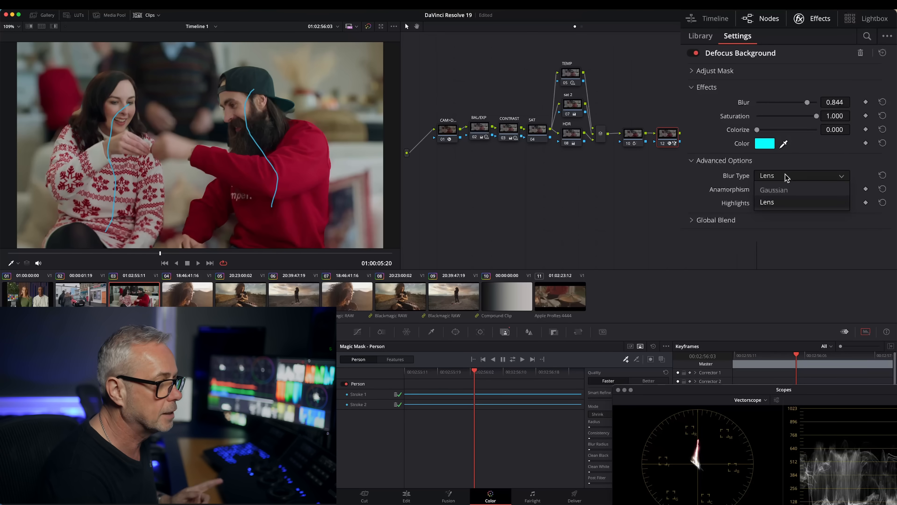
left_click(781, 189)
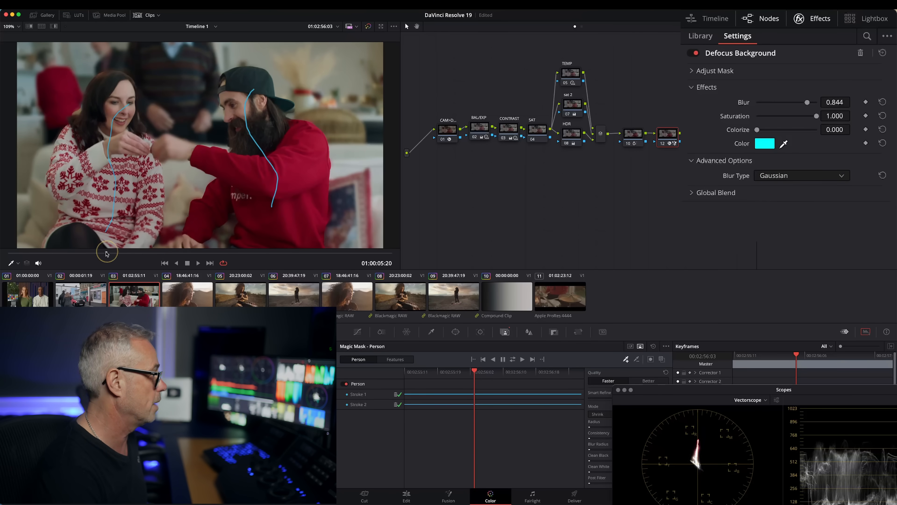
Step: Scrub through the defocused clip, and hide the Magic Mask strokes in the viewer
left_click_drag(107, 253, 26, 254)
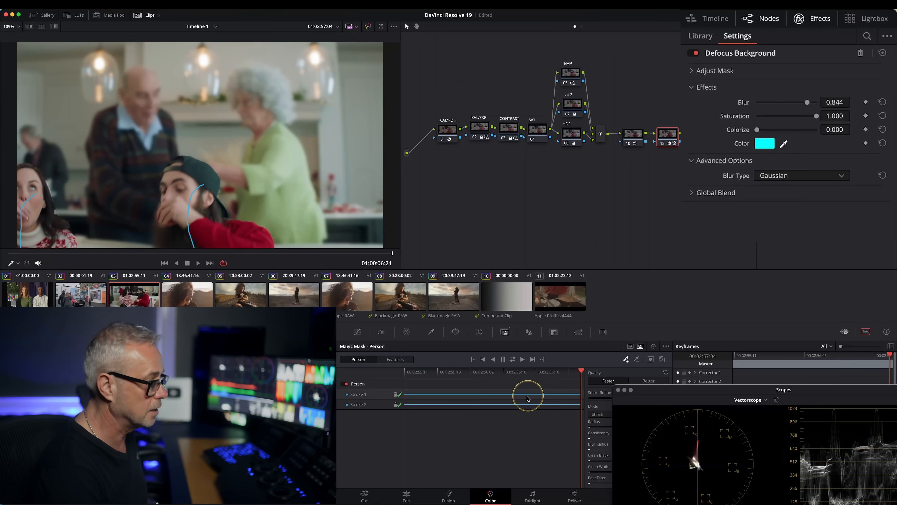
left_click(666, 346)
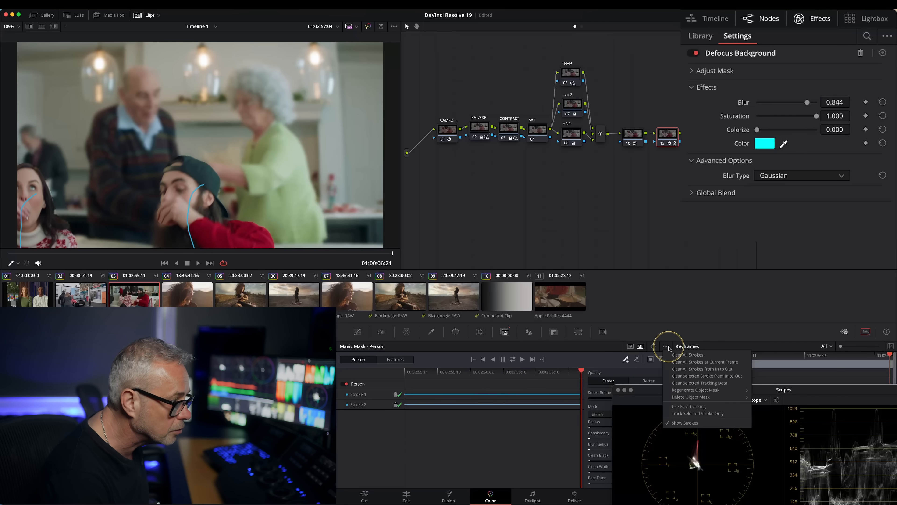
left_click(681, 422)
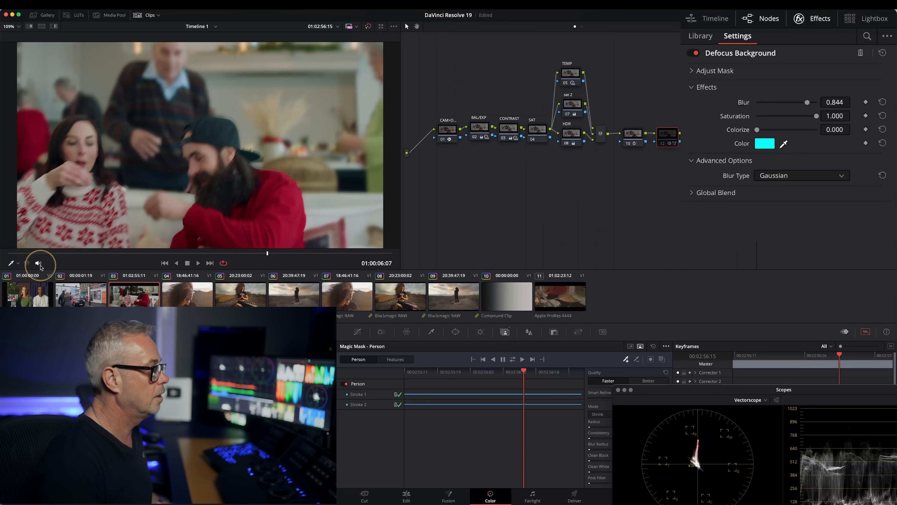
Step: Compare the shot with the Defocus Background node disabled and enabled, and scrub back near the clip's start
key("super+d")
key("super+d")
key("super+d")
key("super+d")
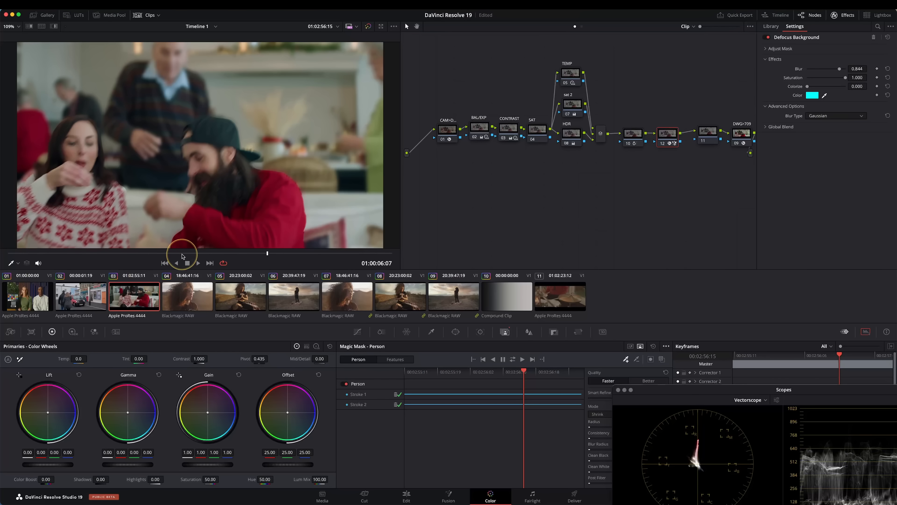
left_click_drag(182, 255, 39, 261)
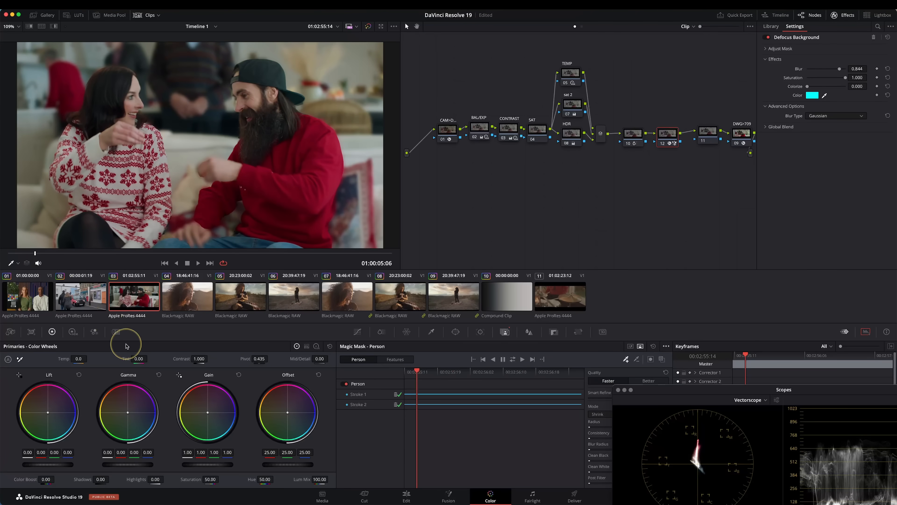
Step: Set the Spatial NR mode to UltraNR on the SAT node, and analyze the clip's noise profile
left_click(117, 332)
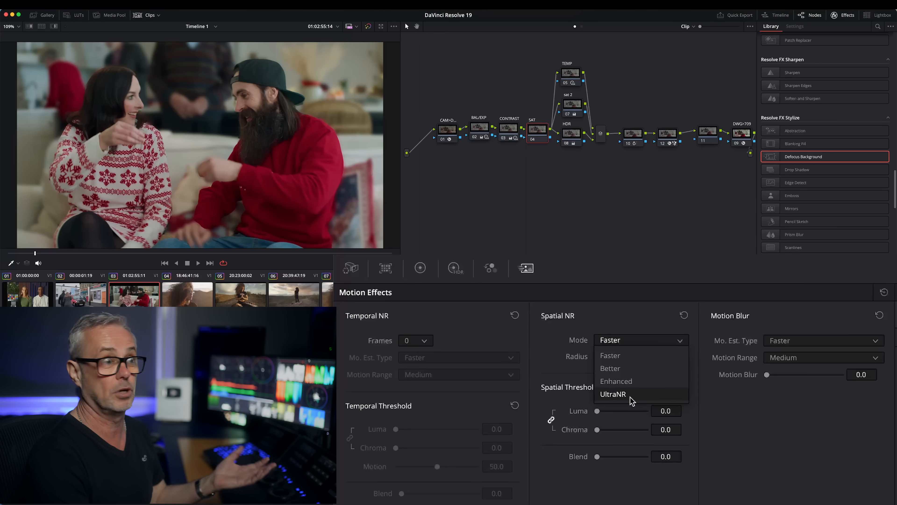
left_click(632, 394)
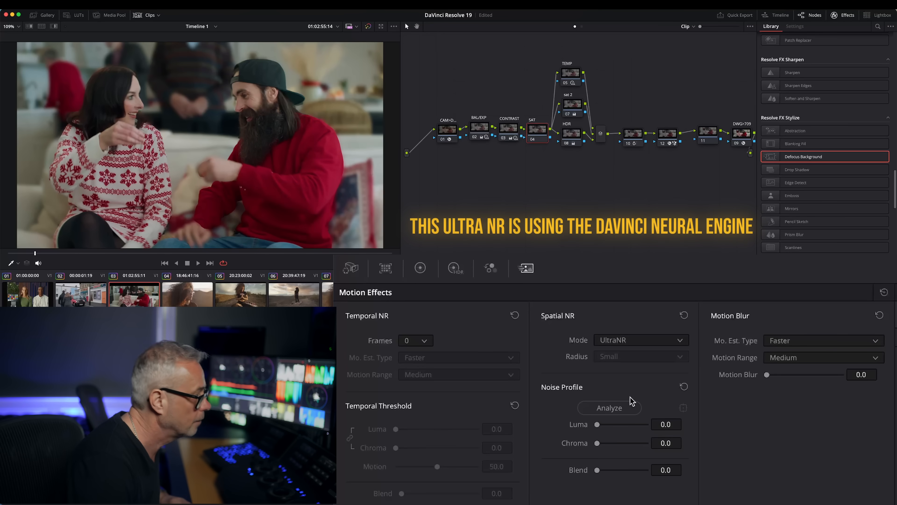
left_click(614, 416)
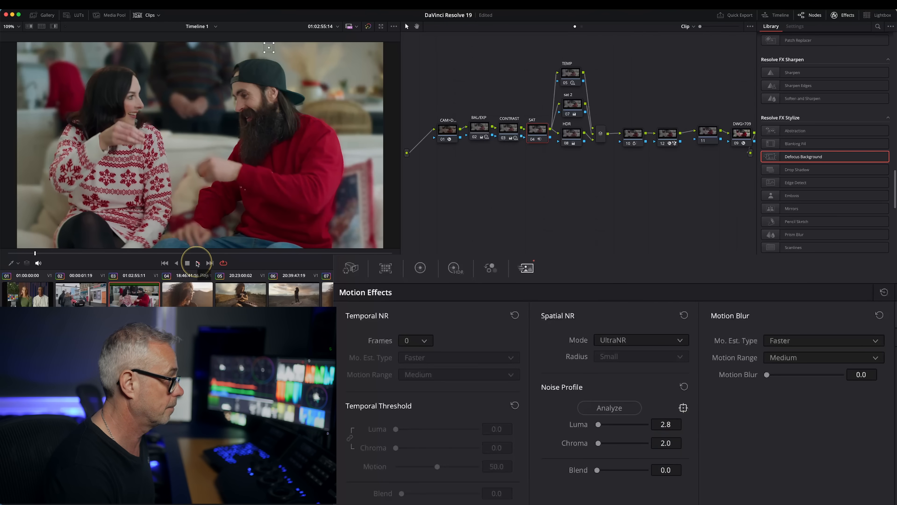
Step: Play and stop the clip to check the UltraNR performance, and raise the noise profile's Luma and Chroma
left_click(197, 263)
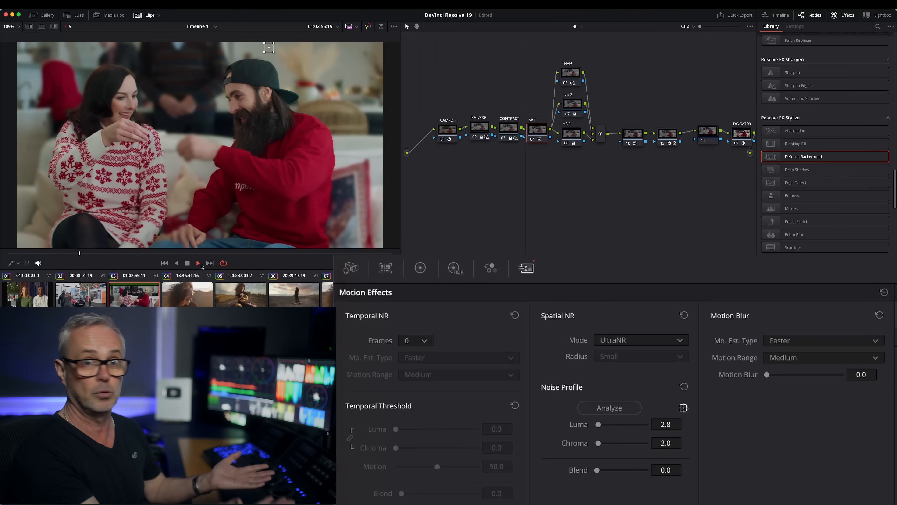
left_click(188, 263)
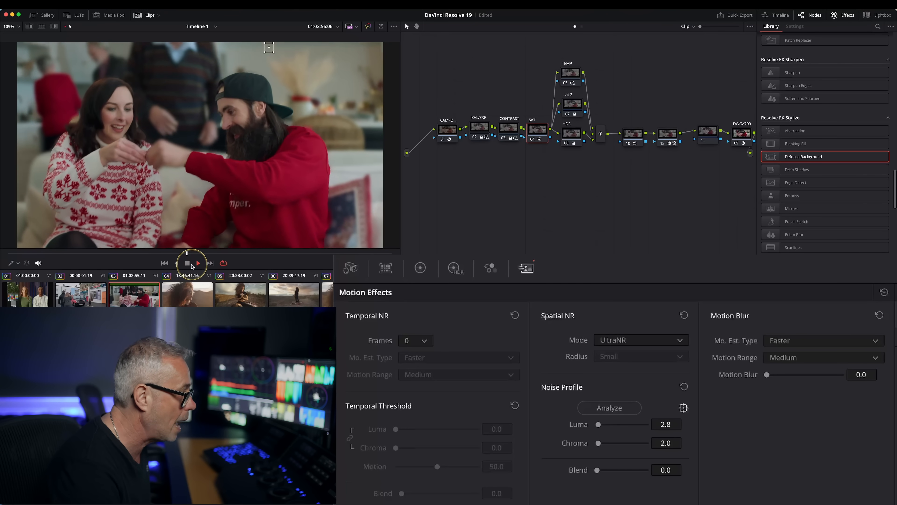
left_click_drag(598, 425, 612, 444)
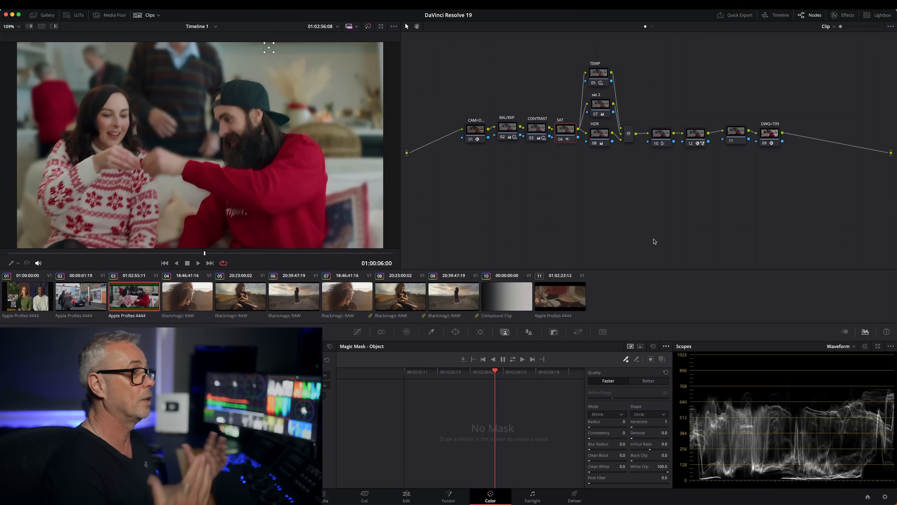
Step: View grouped clips 04, 05 and 06 with their node graphs, and return to clip 04
left_click(196, 306)
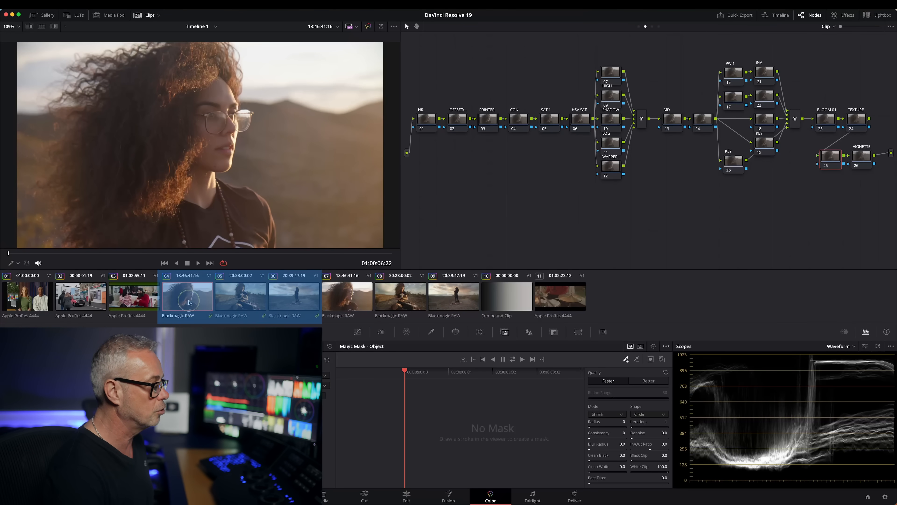
left_click(241, 301)
left_click(283, 300)
left_click(247, 301)
left_click(196, 300)
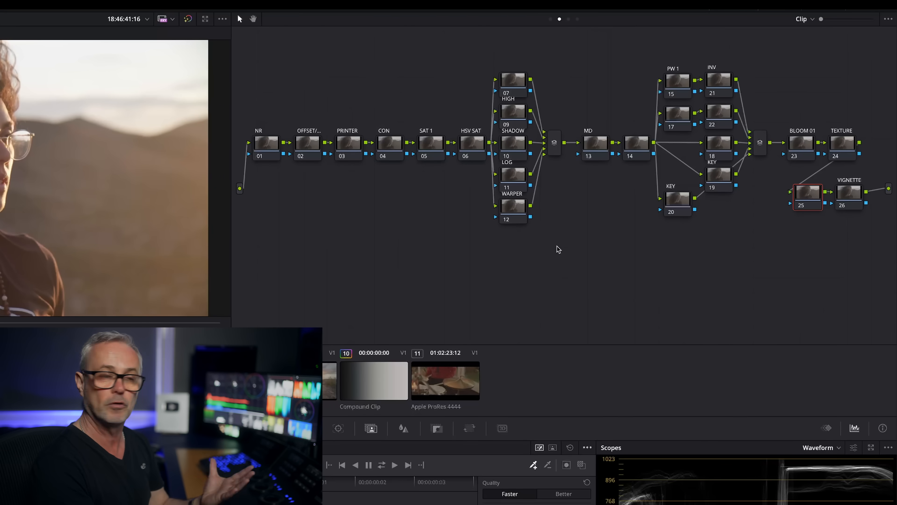
Step: Examine the Group Pre-Clip node graph and its >DWG node, and switch to the Group Post-Clip graph
left_click(550, 20)
left_click(428, 119)
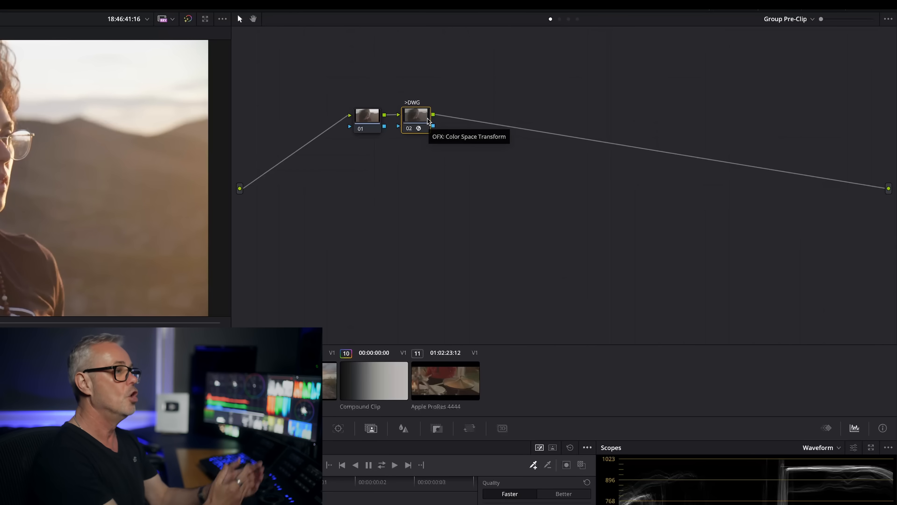
left_click(569, 19)
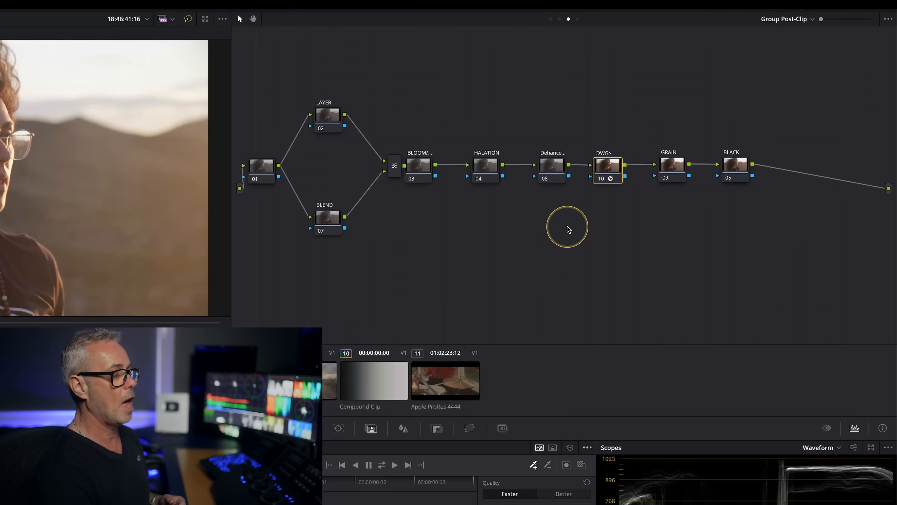